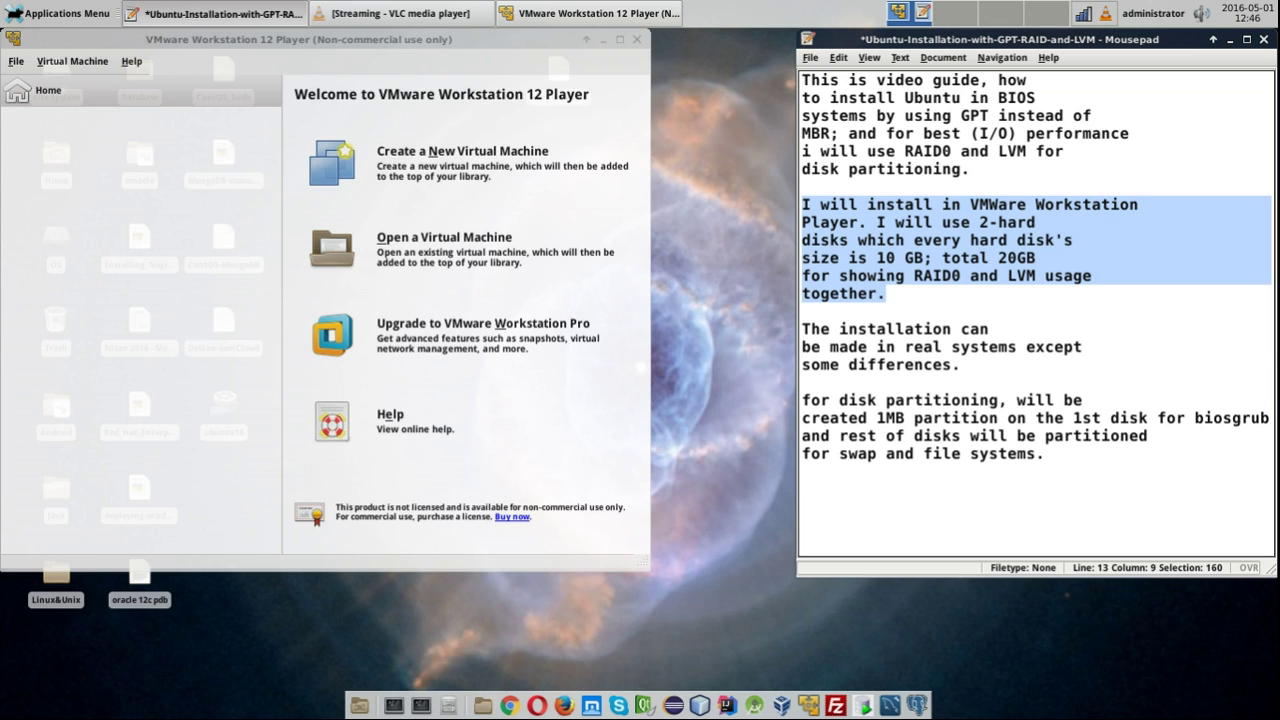
{"action": "left_click_drag", "start_coordinate": [802, 329], "coordinate": [961, 366]}
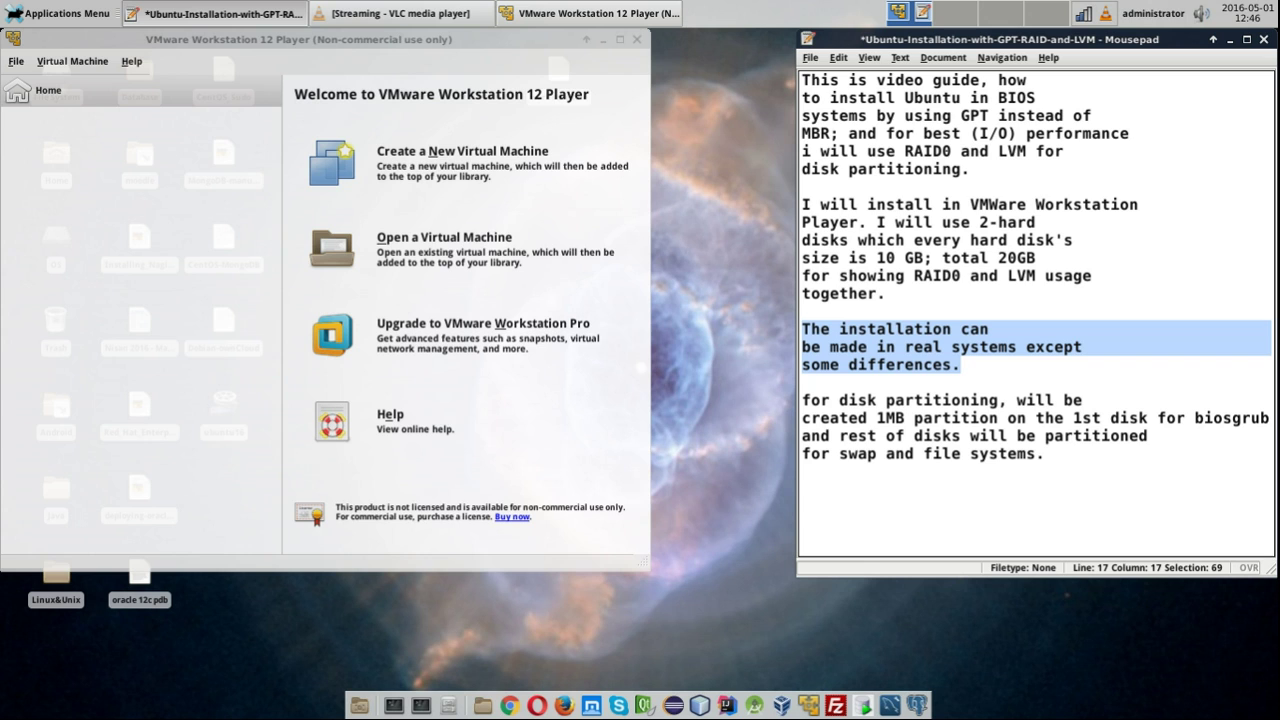
{"action": "left_click_drag", "start_coordinate": [802, 401], "coordinate": [804, 489]}
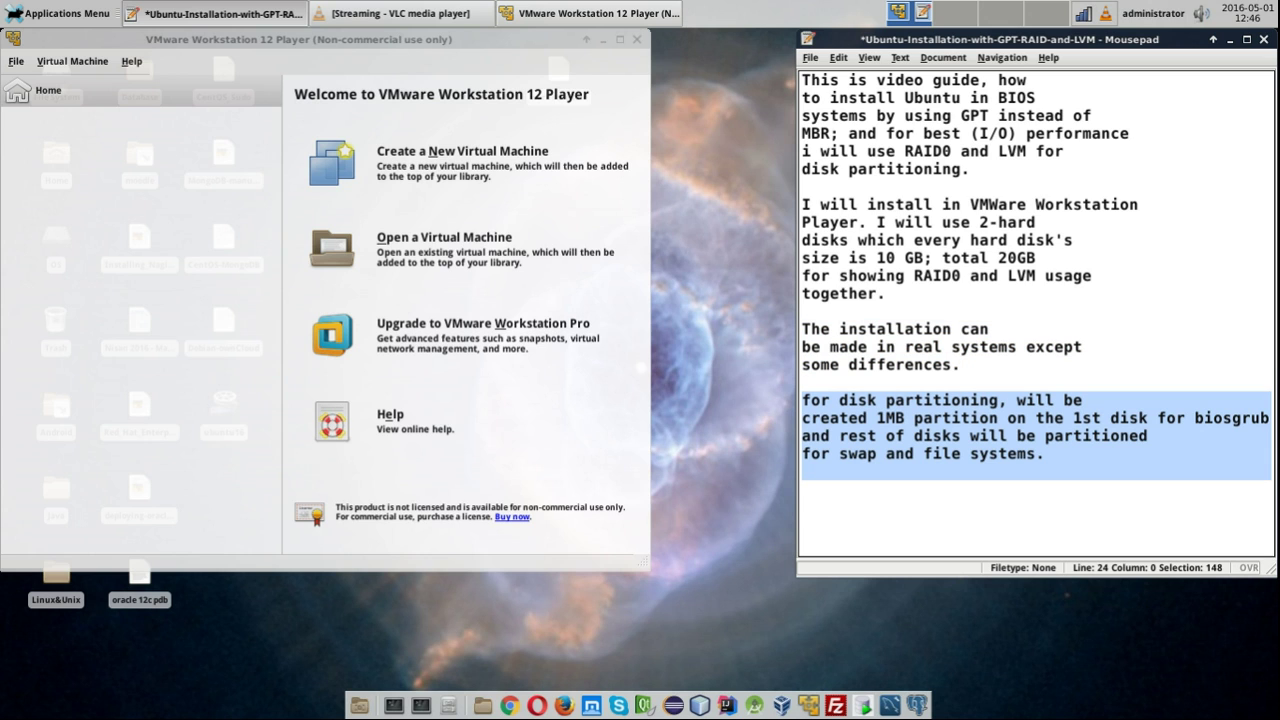
- Start a new virtual machine with the operating system installed later, choosing Linux as guest system and Ubuntu 64-bit as version
{"action": "left_click", "coordinate": [462, 160]}
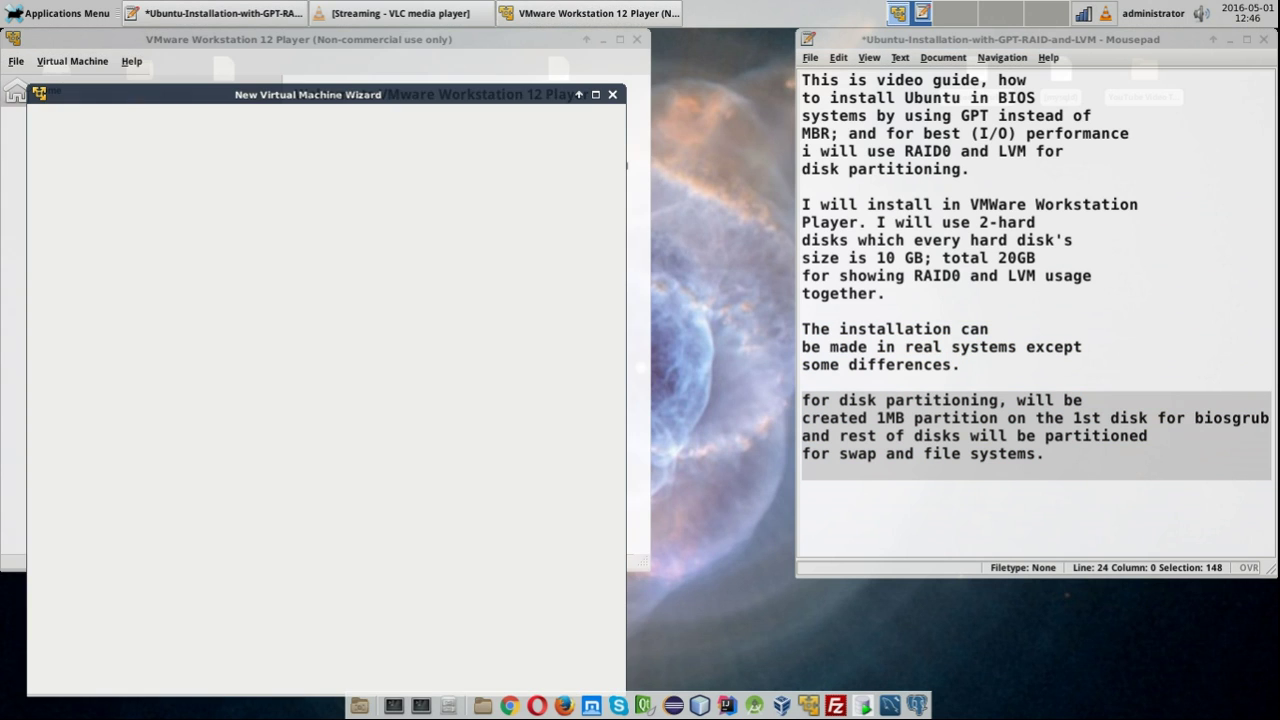
{"action": "left_click", "coordinate": [258, 368]}
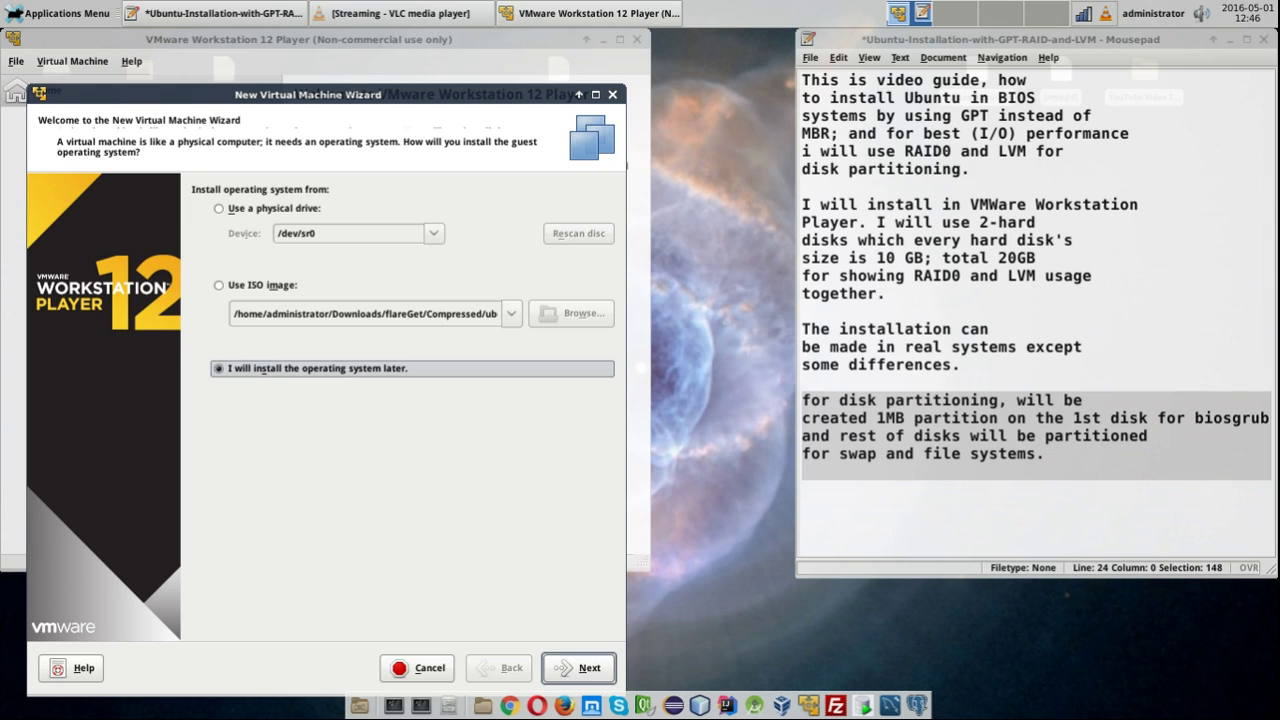
{"action": "key", "text": "Return"}
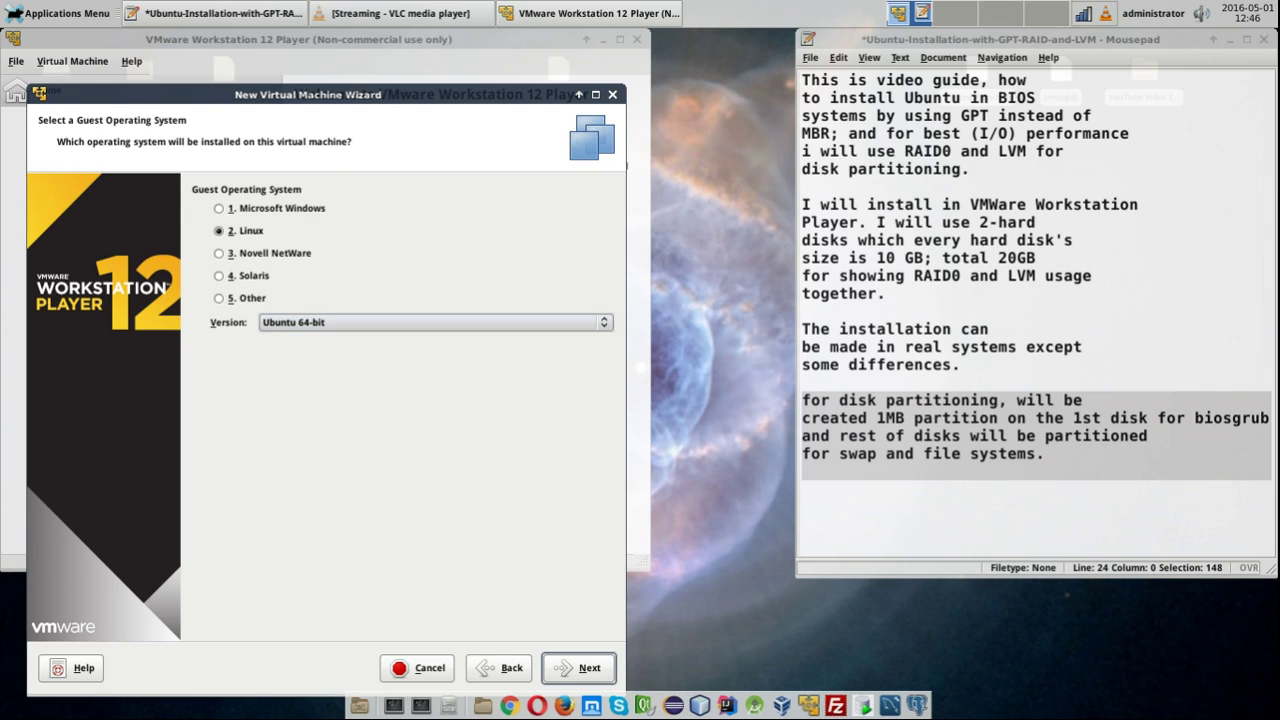
{"action": "left_click", "coordinate": [435, 322]}
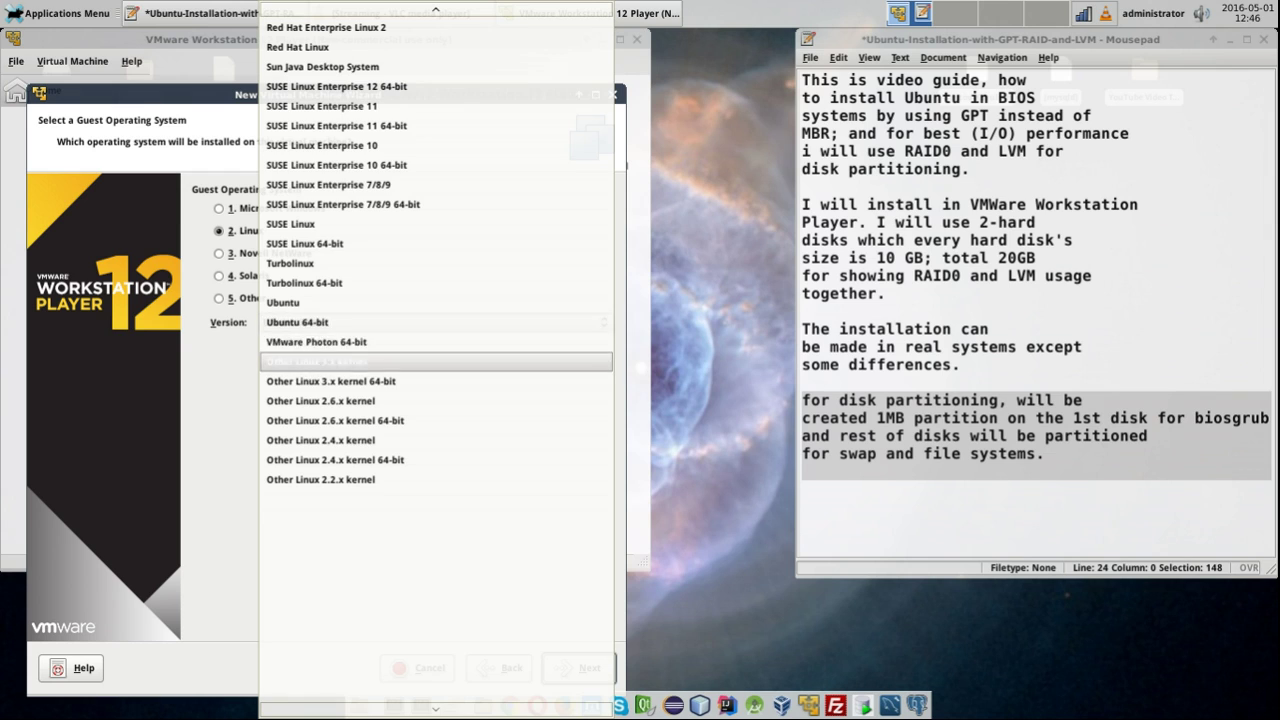
{"action": "left_click", "coordinate": [435, 322]}
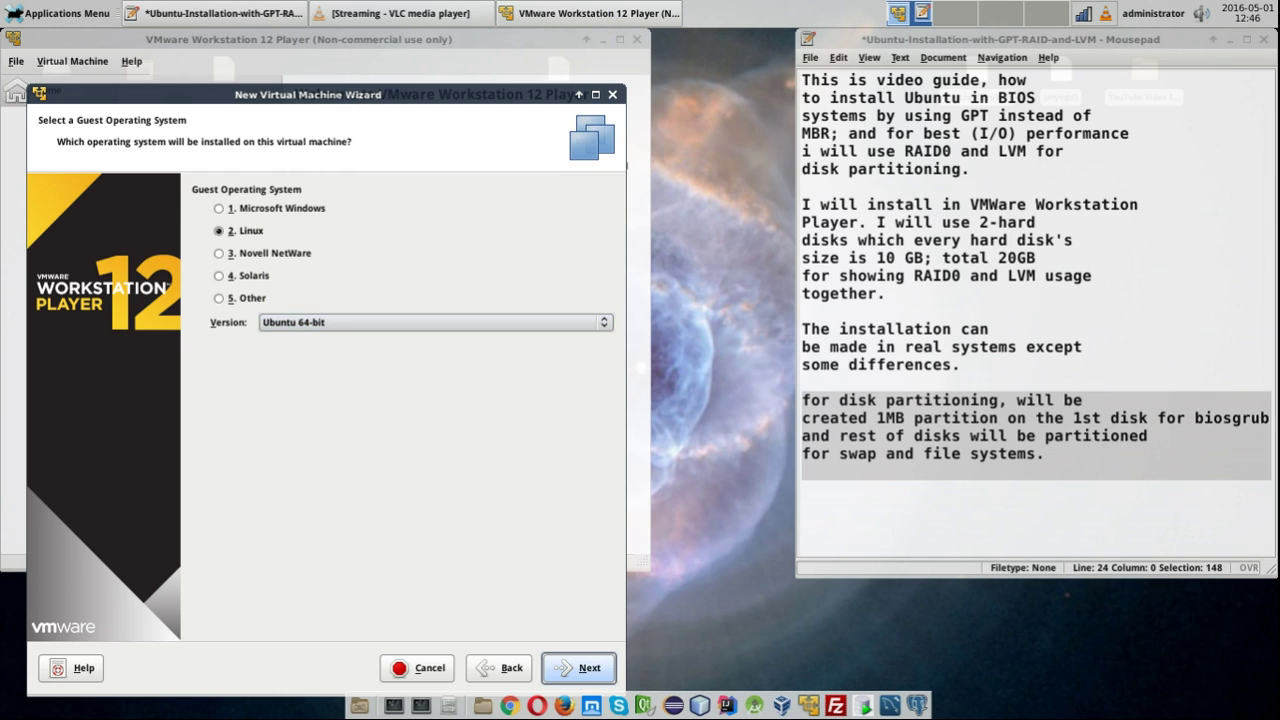
{"action": "key", "text": "Return"}
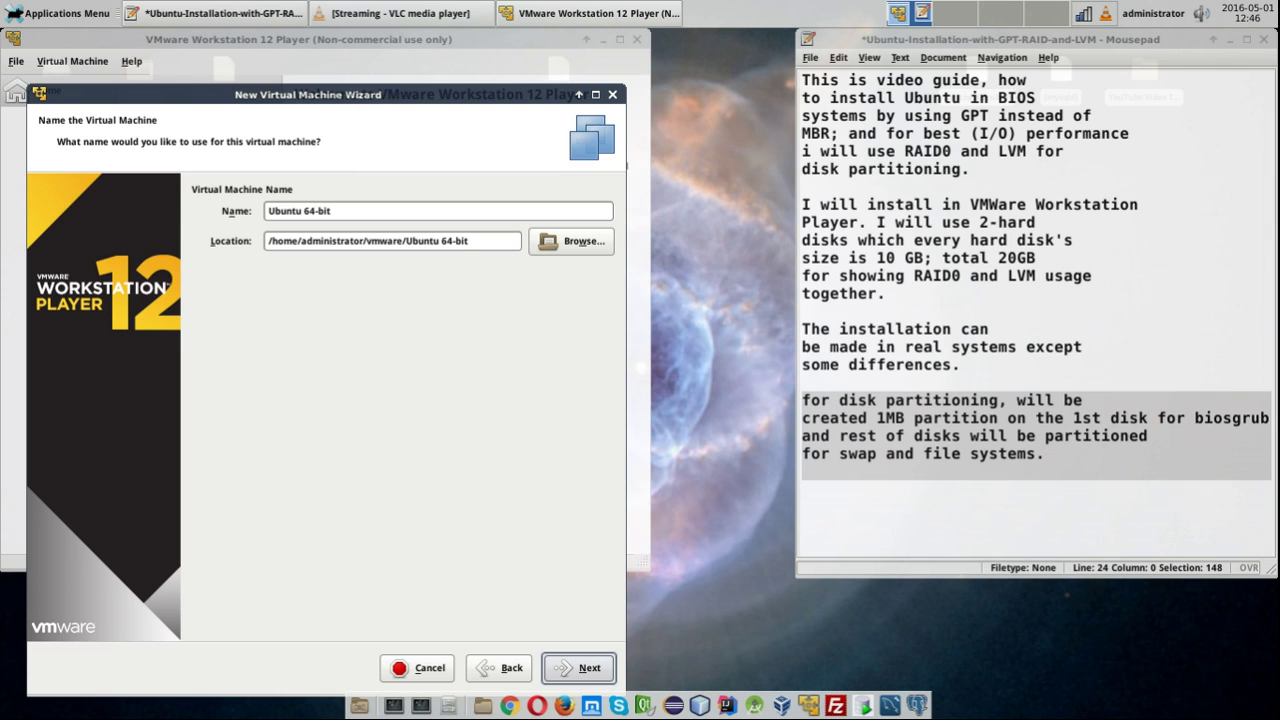
- Name the virtual machine "Ubuntu 16.04 64-bit" and set its location to a folder of that name in /var/VirtualMachines/VMWare
{"action": "left_click", "coordinate": [305, 211]}
{"action": "type", "text": "16.04"}
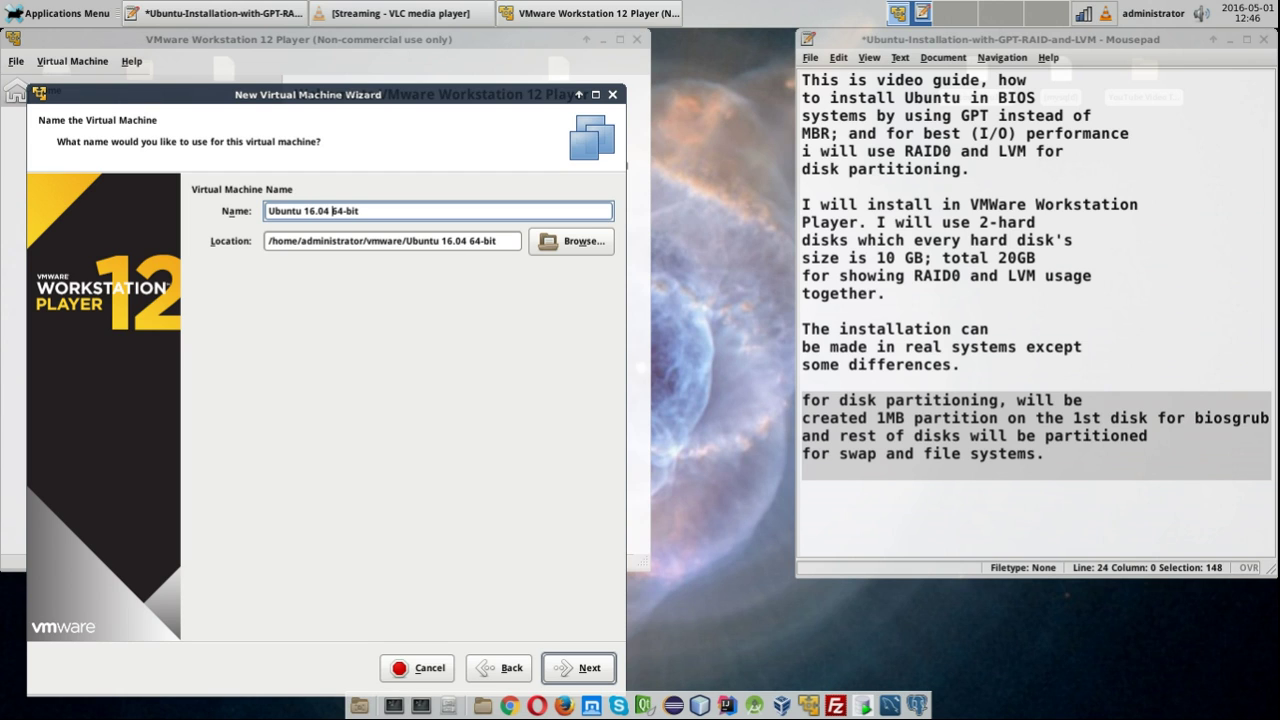
{"action": "left_click", "coordinate": [571, 241]}
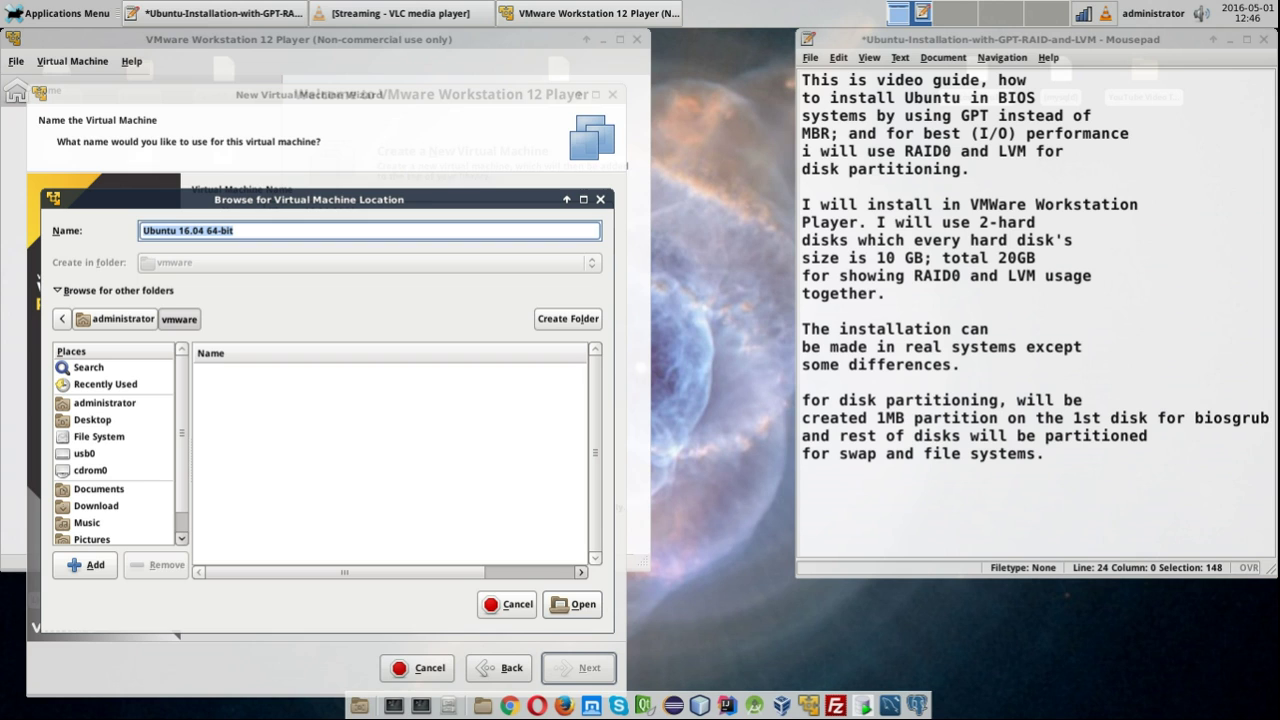
{"action": "left_click", "coordinate": [93, 420]}
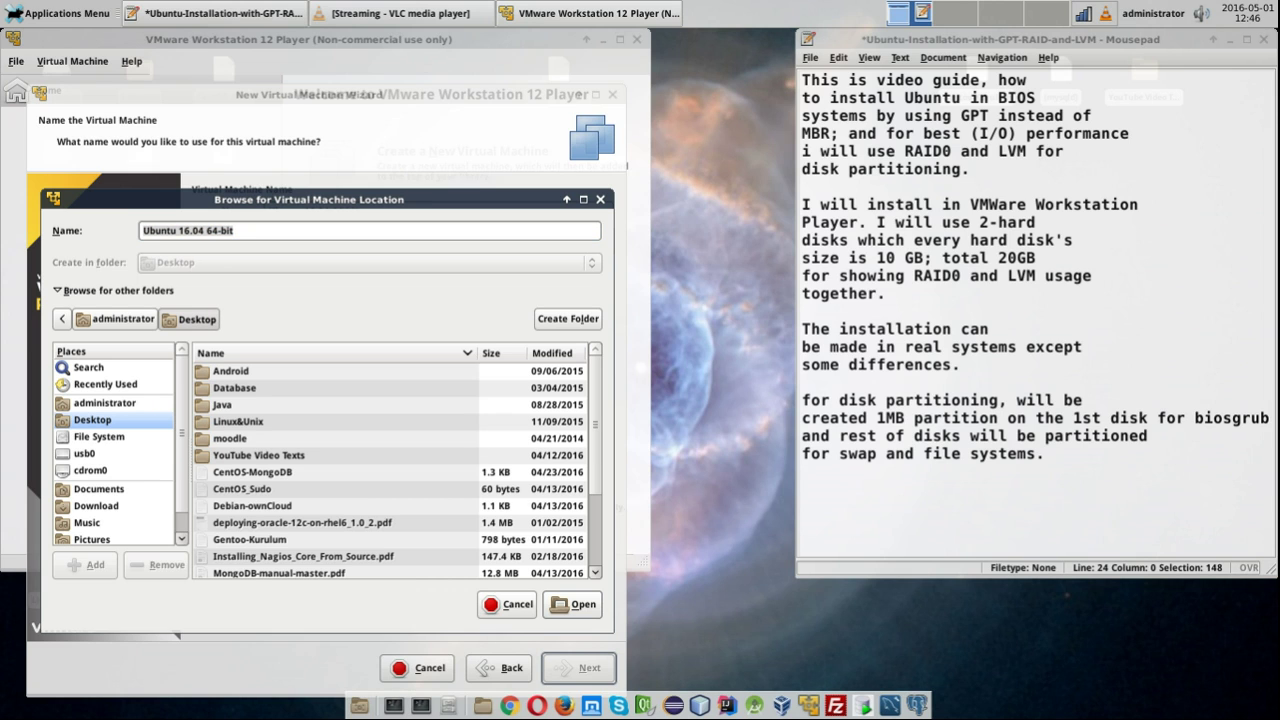
{"action": "left_click", "coordinate": [99, 437]}
{"action": "scroll", "coordinate": [390, 465], "scroll_direction": "down", "scroll_amount": 6}
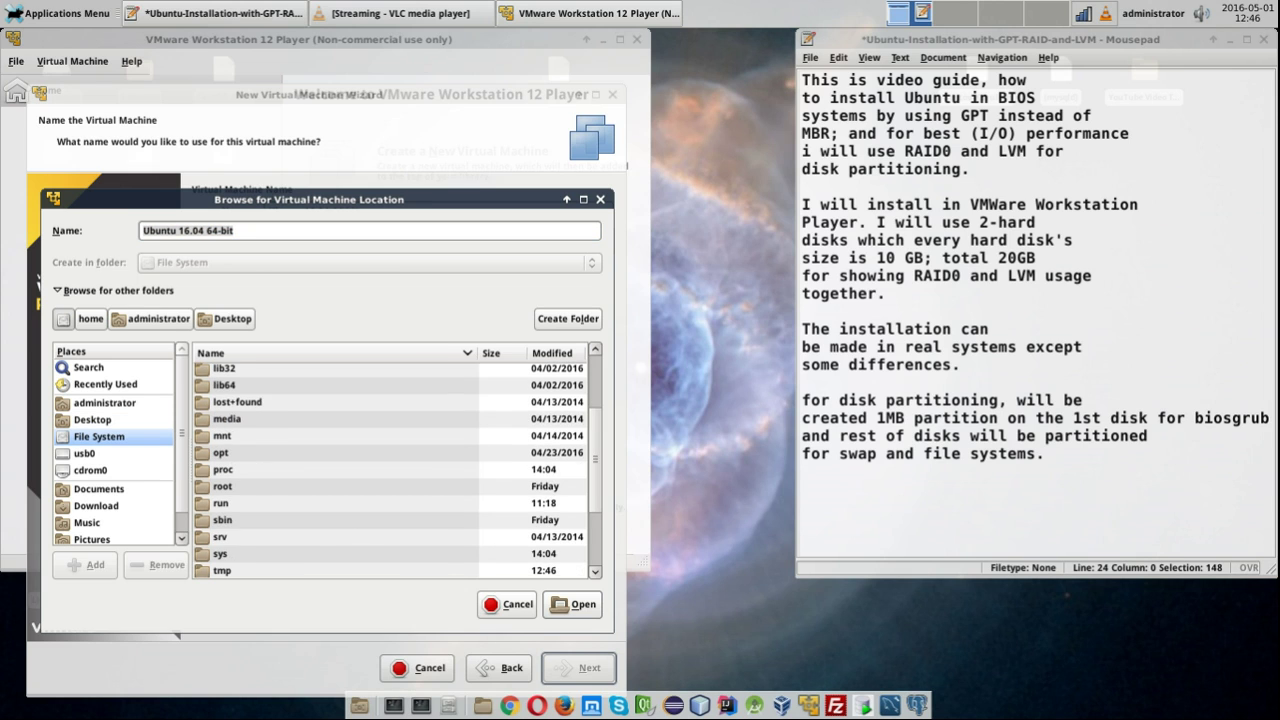
{"action": "double_click", "coordinate": [222, 502]}
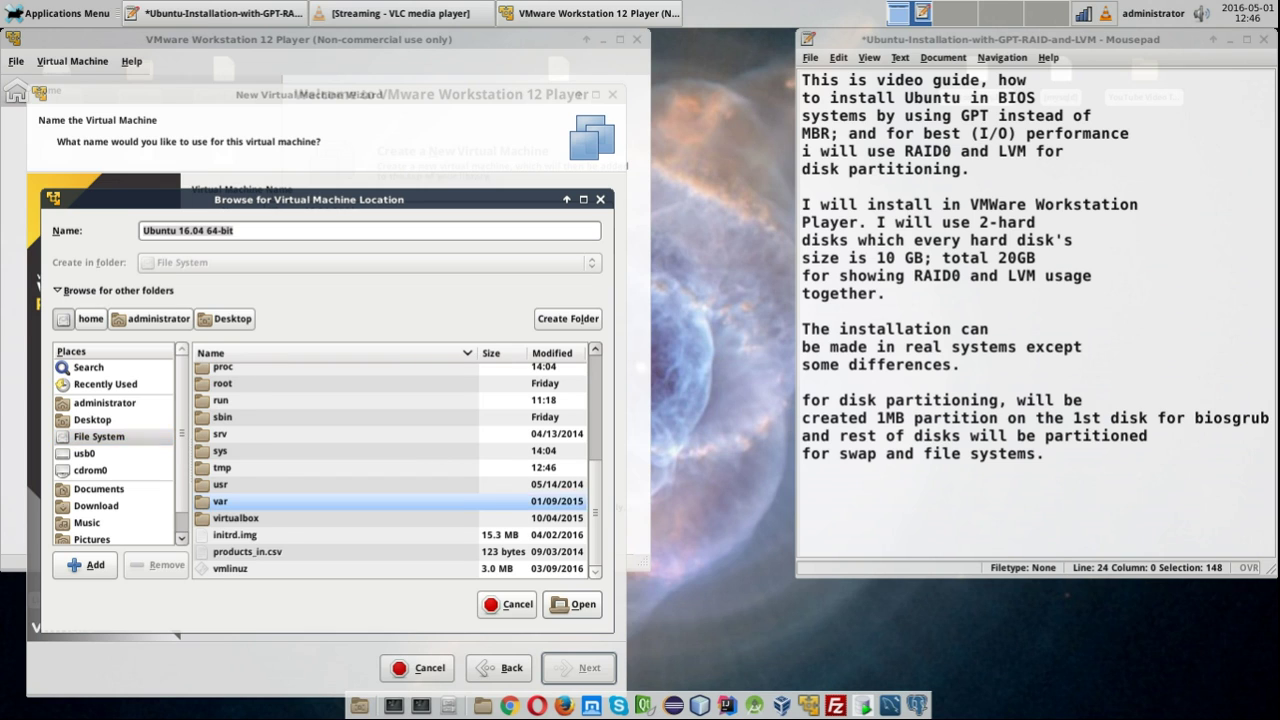
{"action": "left_click", "coordinate": [249, 569]}
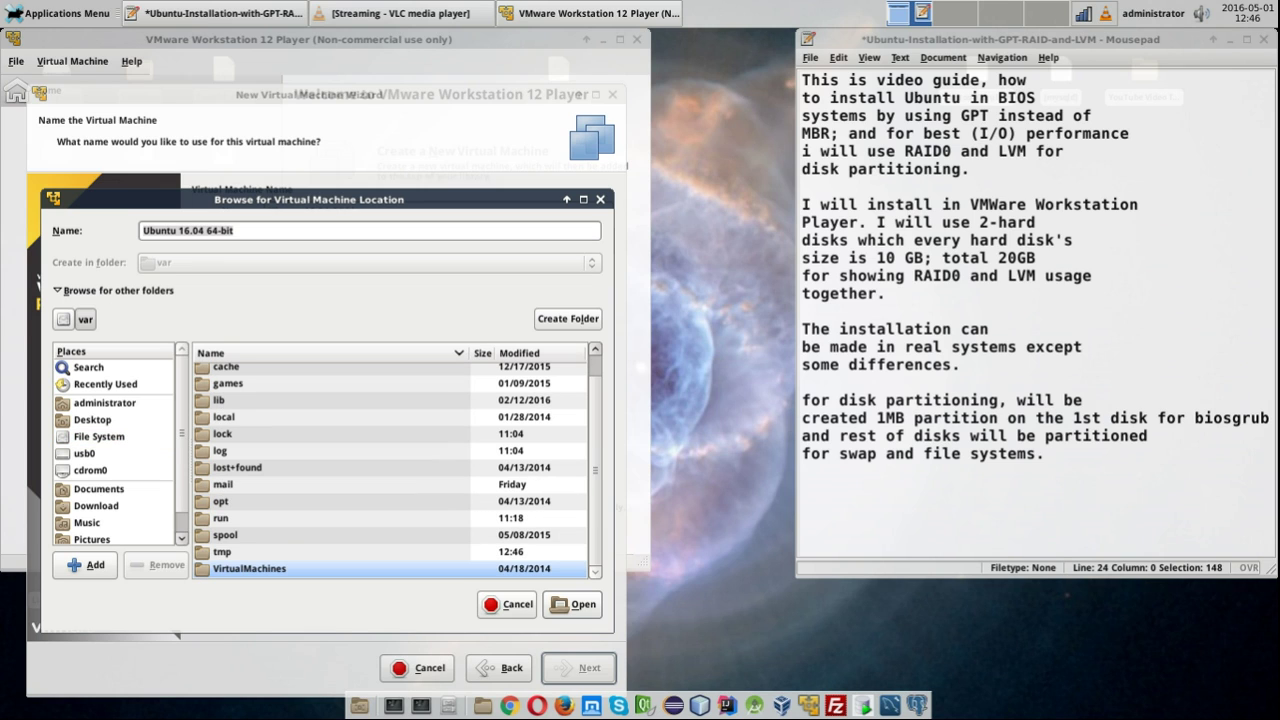
{"action": "double_click", "coordinate": [249, 569]}
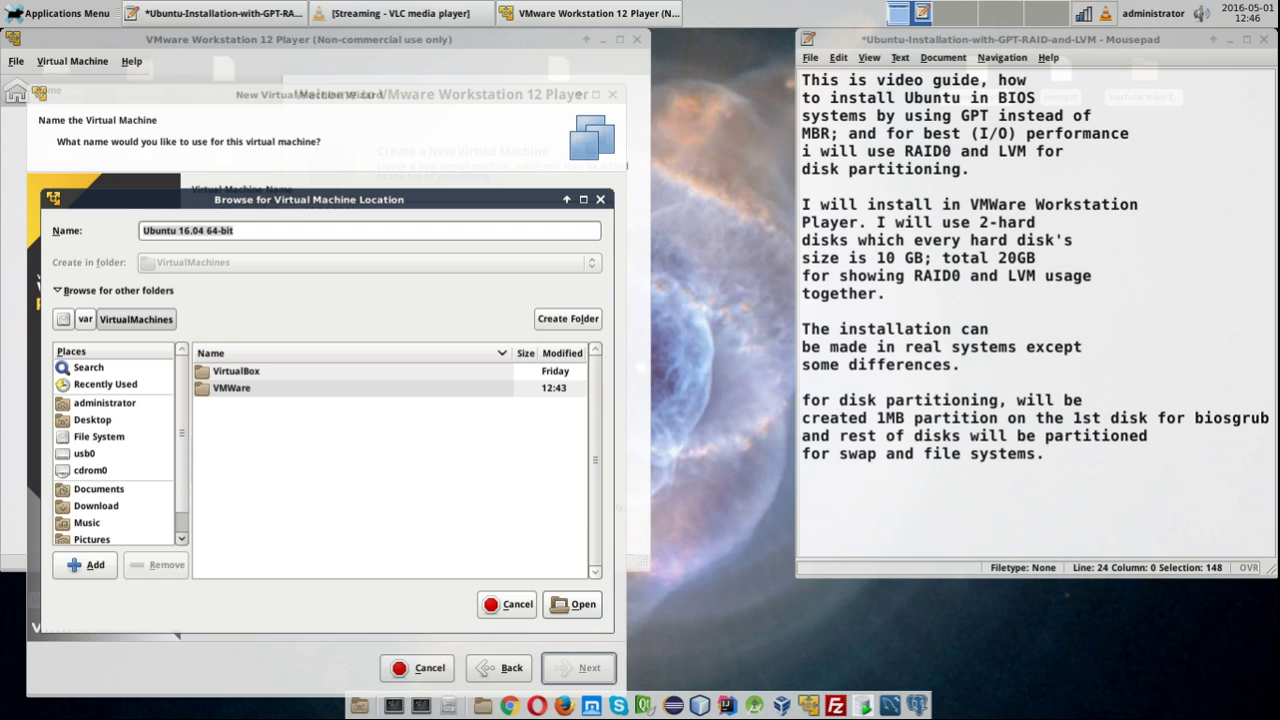
{"action": "key", "text": "Return"}
{"action": "key", "text": "Return"}
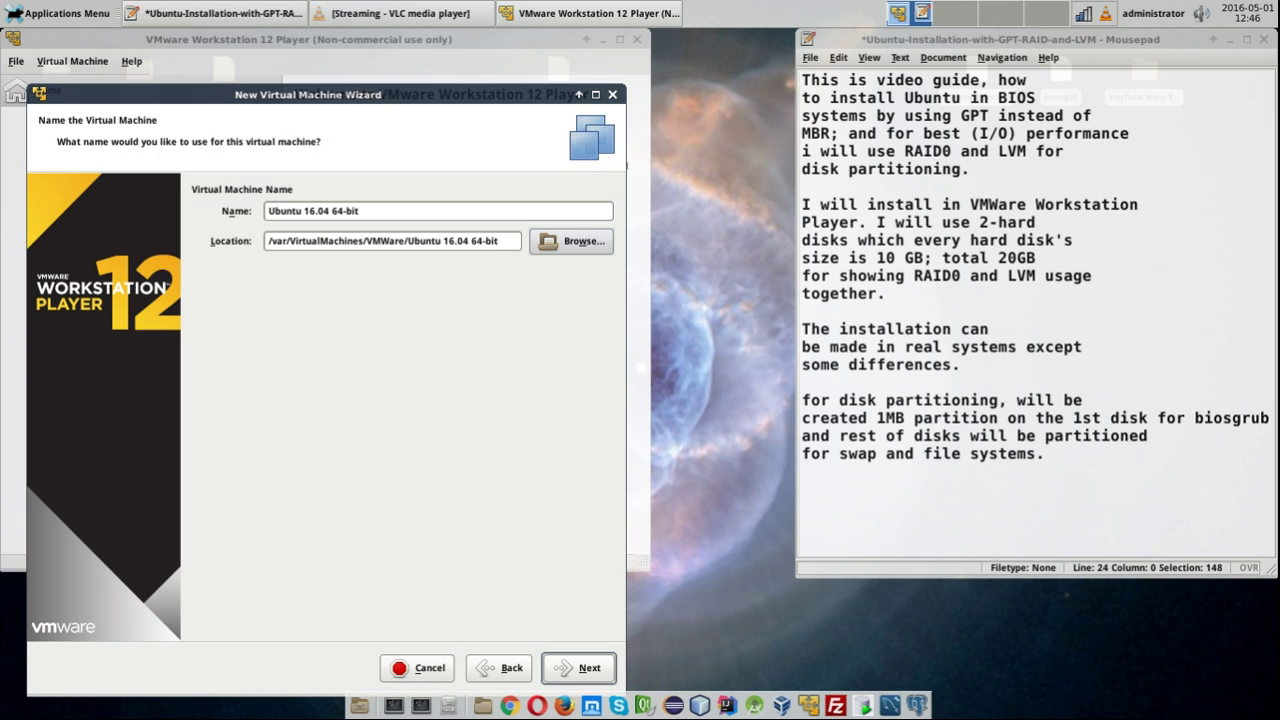
{"action": "key", "text": "shift+Tab"}
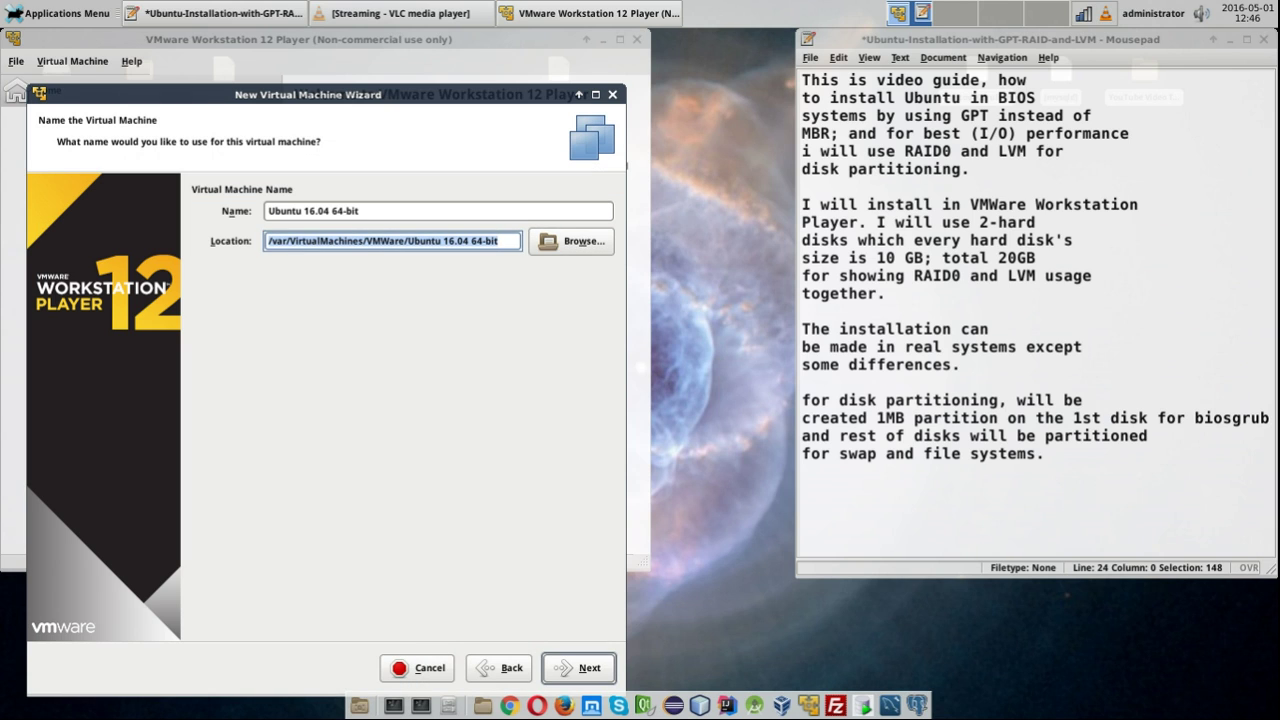
{"action": "key", "text": "Return"}
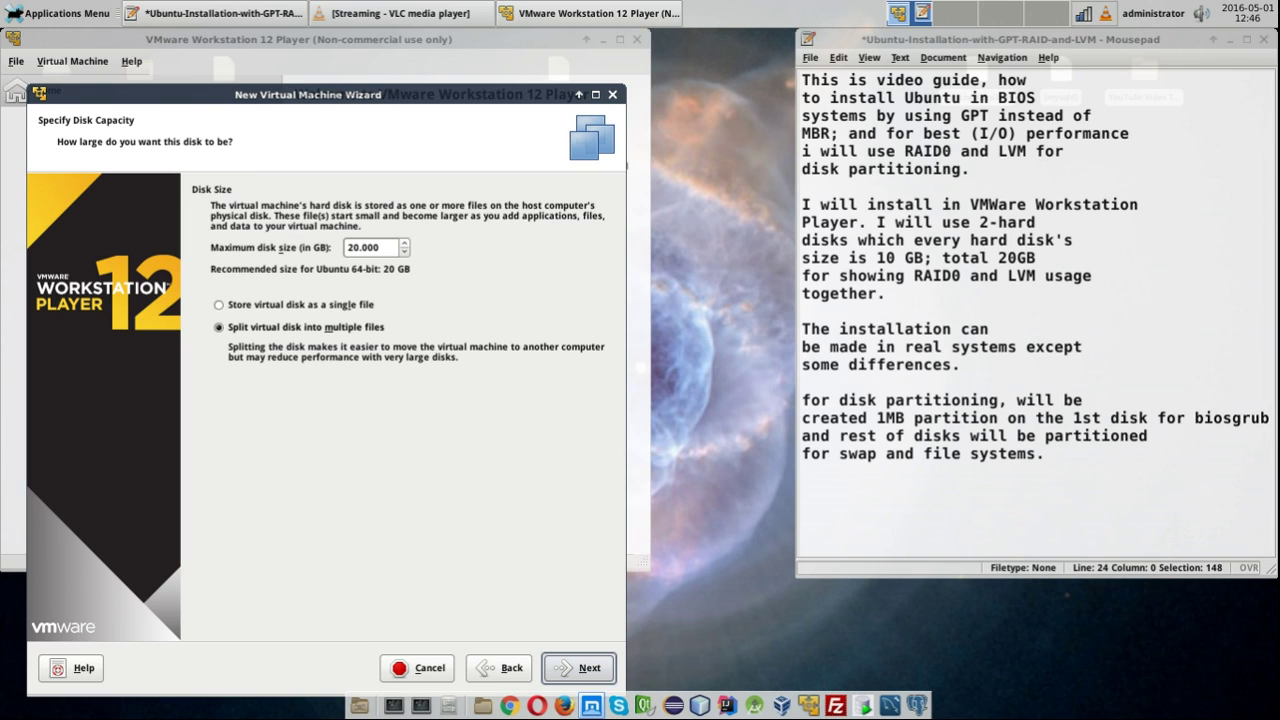
- Store the virtual disk as a single file with a maximum size of 10 GB
{"action": "left_click", "coordinate": [219, 305]}
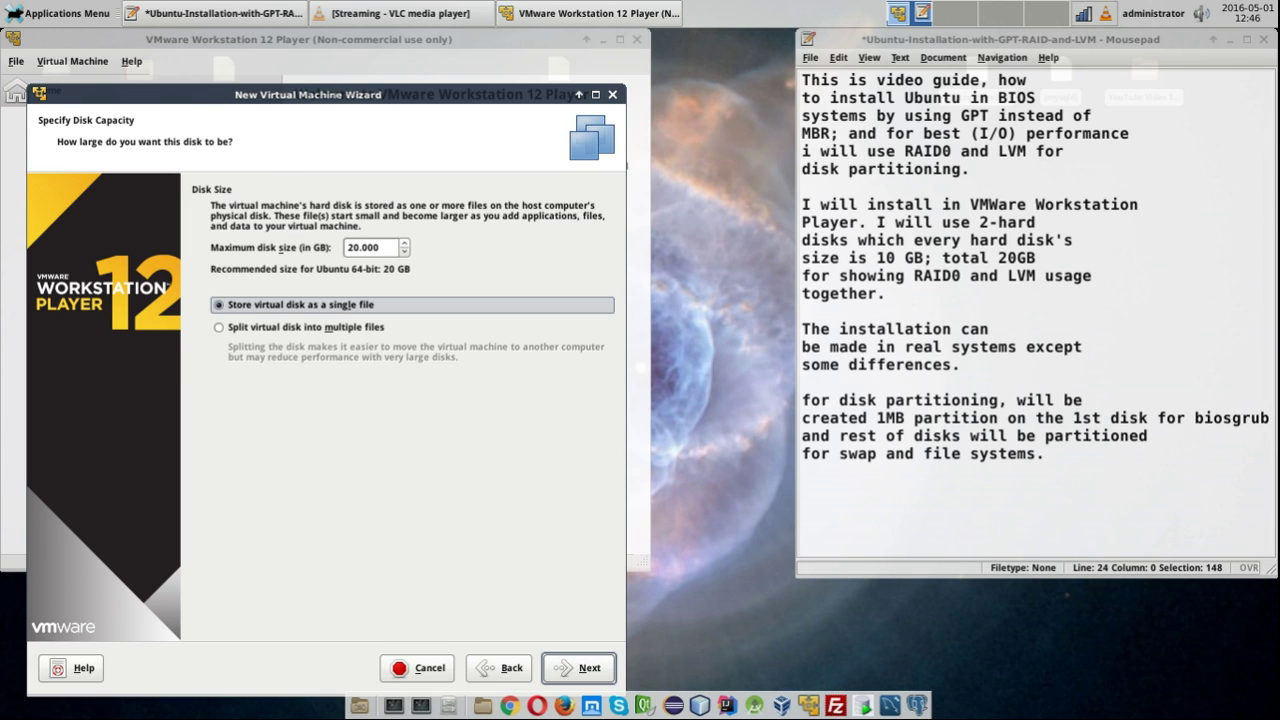
{"action": "left_click", "coordinate": [354, 248]}
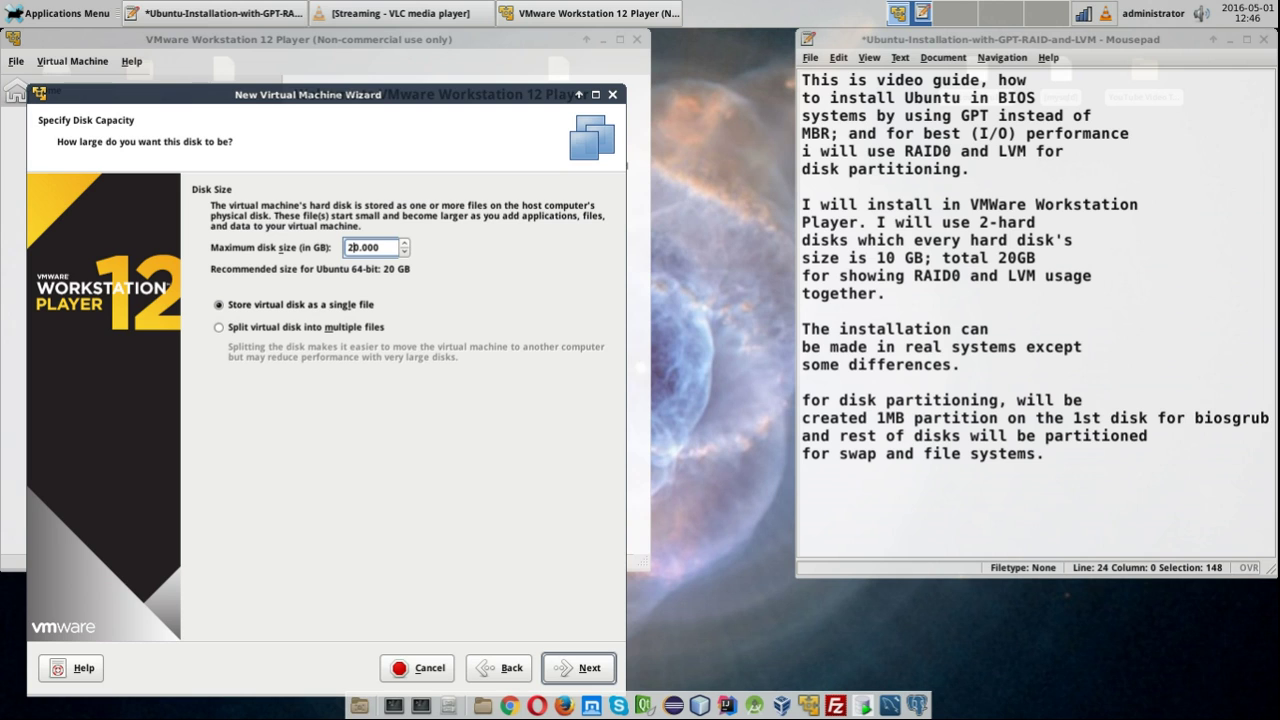
{"action": "key", "text": "Return"}
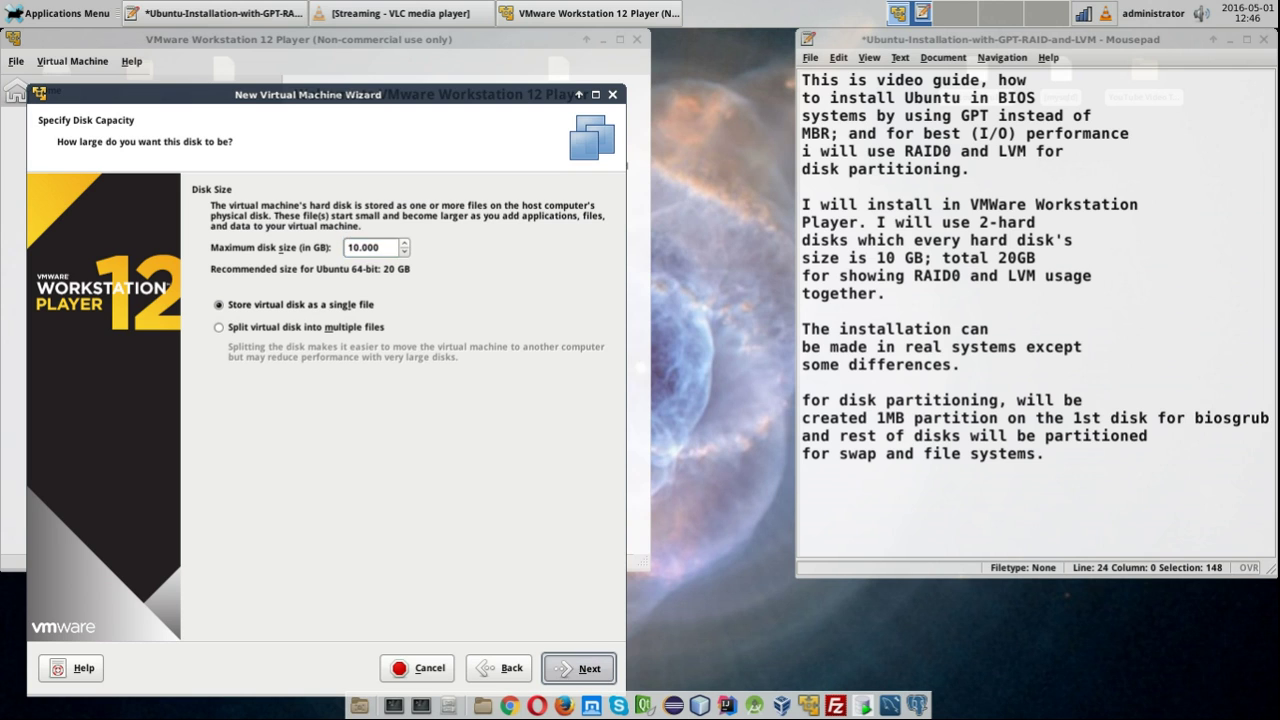
- Customize the virtual machine's hardware to use 2 processor cores
{"action": "key", "text": "alt+c"}
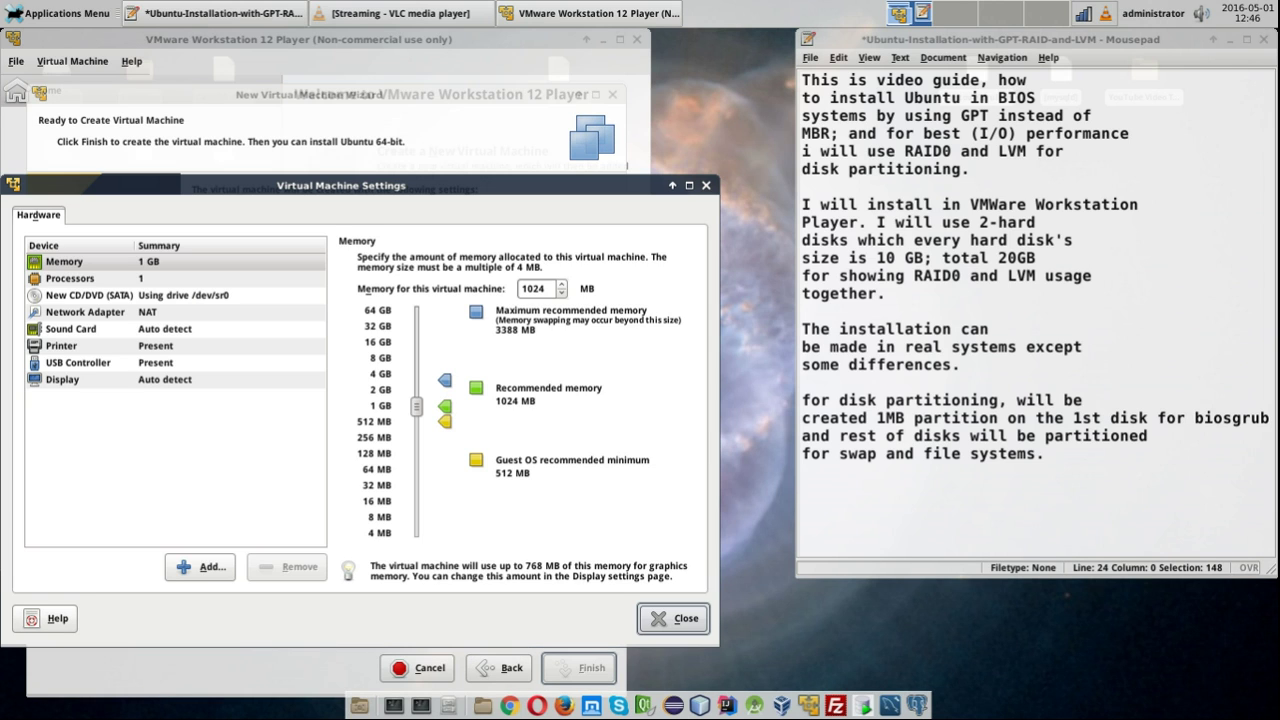
{"action": "left_click", "coordinate": [70, 279]}
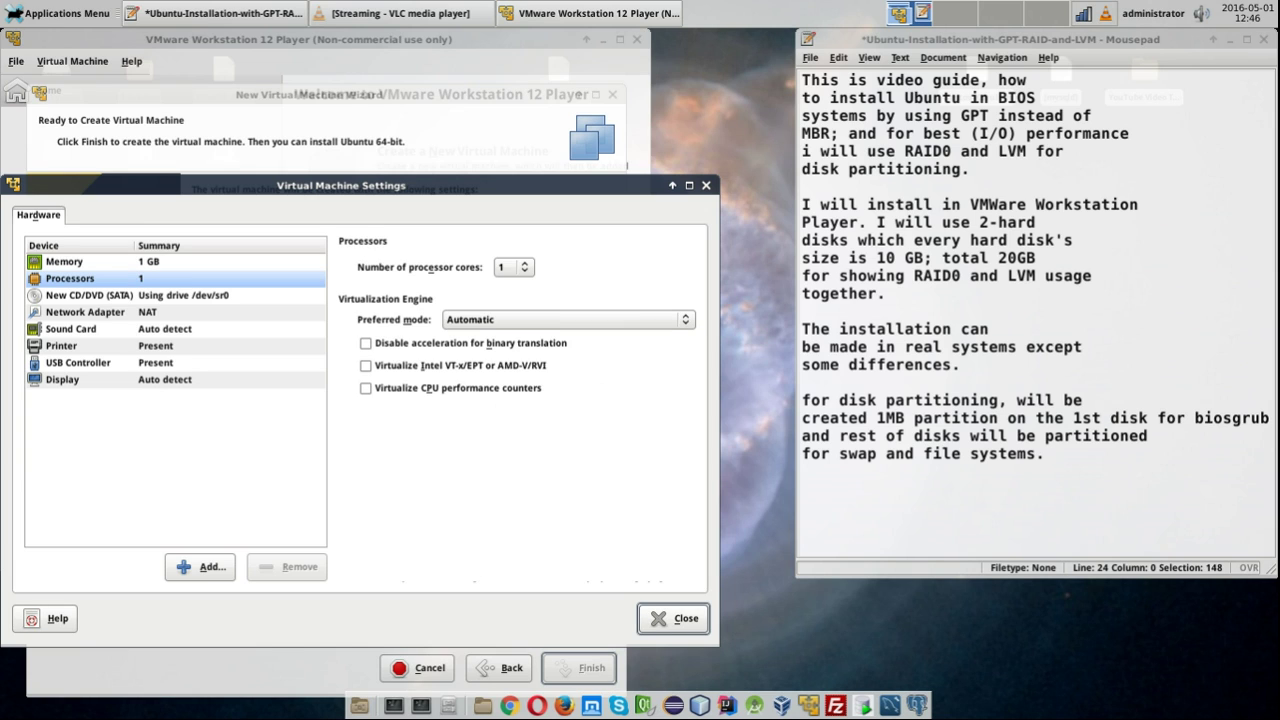
{"action": "left_click", "coordinate": [514, 267]}
{"action": "left_click", "coordinate": [512, 286]}
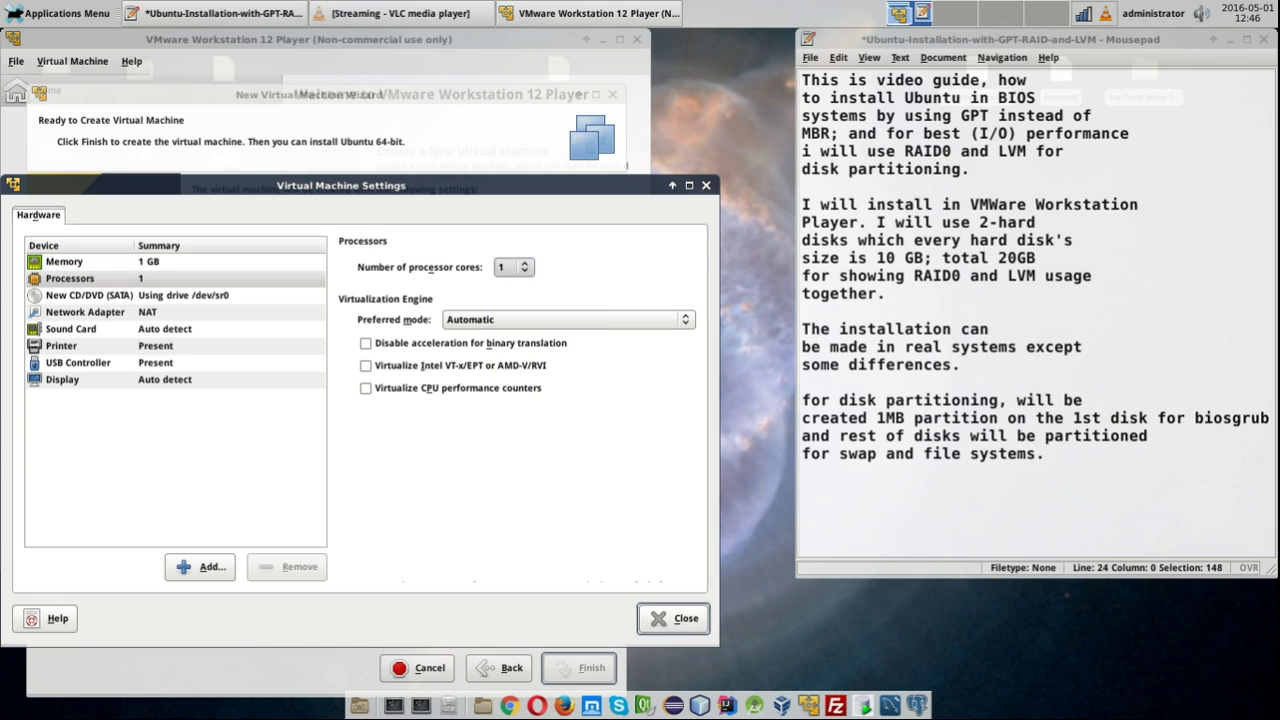
- Attach the ubuntu-16.04-server-amd64.iso image to the CD/DVD drive and switch the network adapter to a bridged connection
{"action": "left_click", "coordinate": [80, 295]}
{"action": "left_click", "coordinate": [365, 393]}
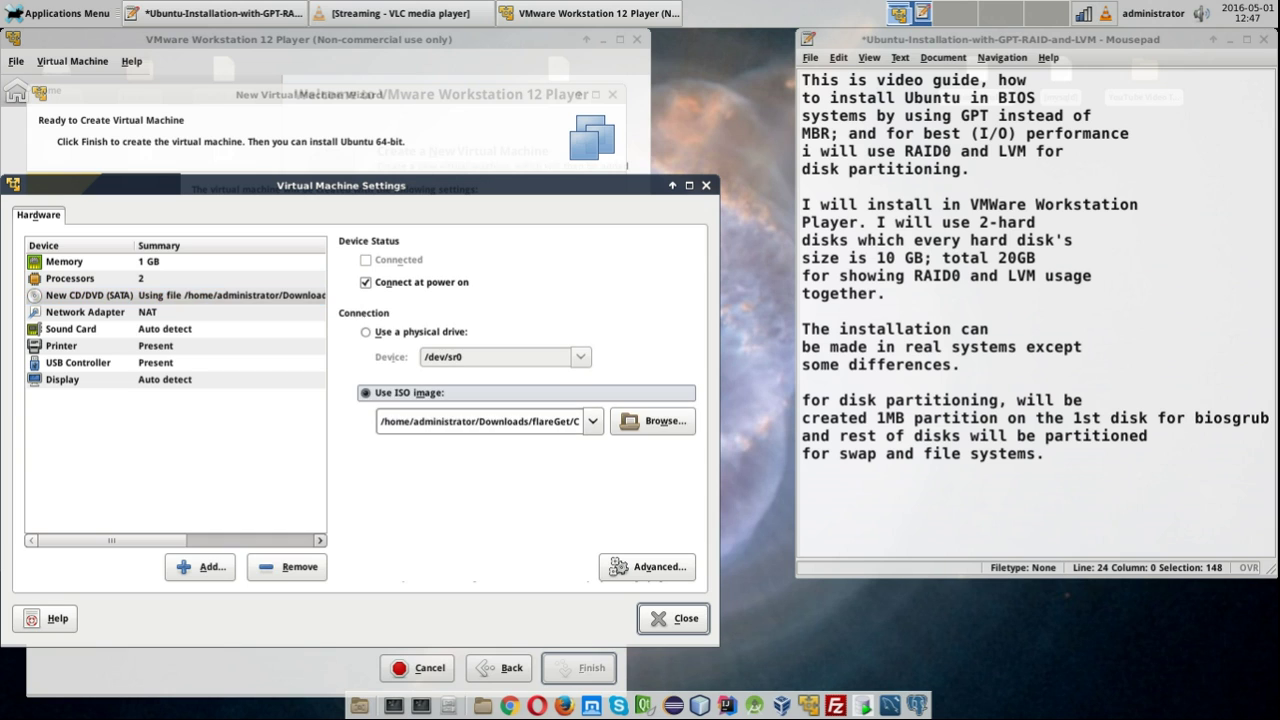
{"action": "left_click", "coordinate": [652, 420]}
{"action": "left_click", "coordinate": [317, 409]}
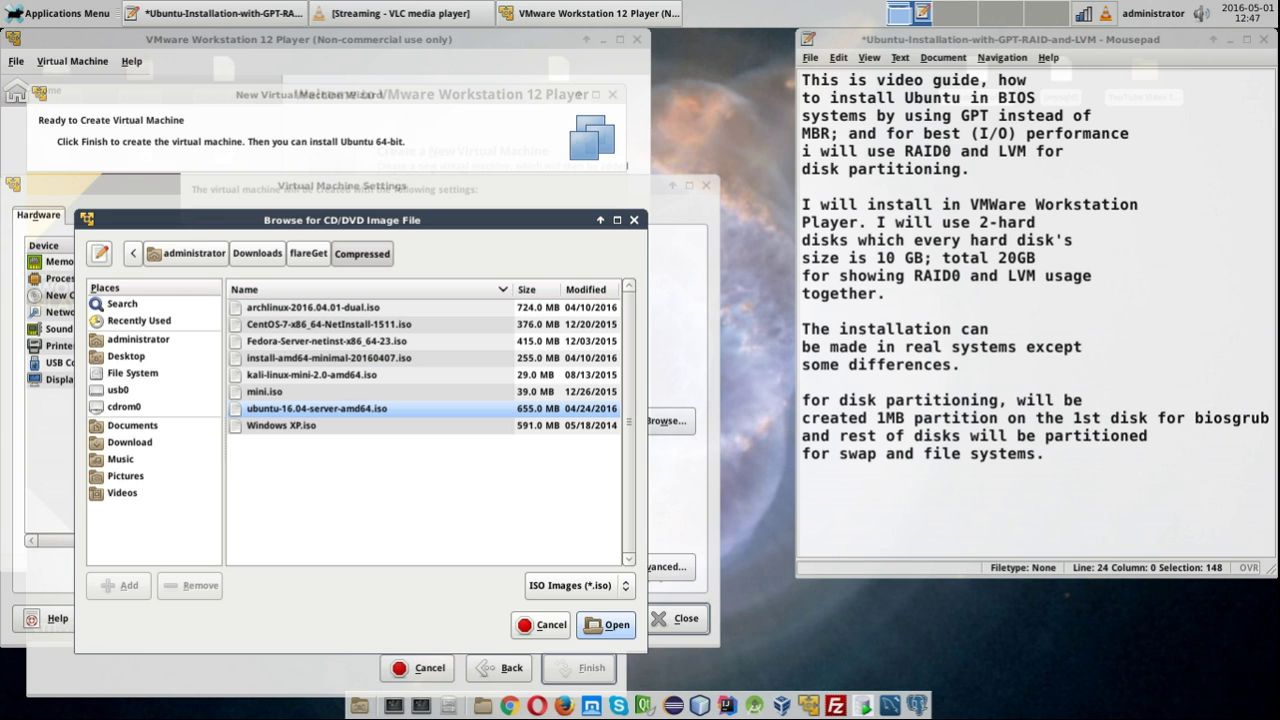
{"action": "left_click", "coordinate": [607, 624]}
{"action": "left_click", "coordinate": [85, 312]}
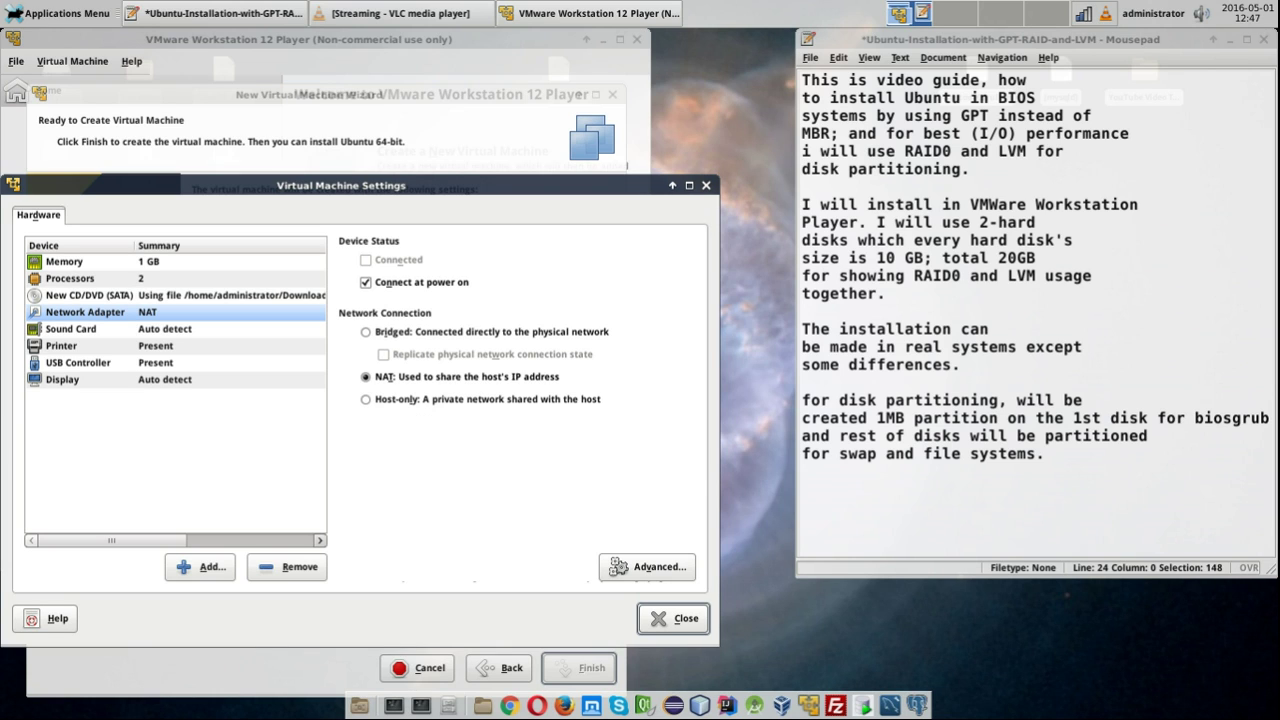
{"action": "left_click", "coordinate": [366, 332]}
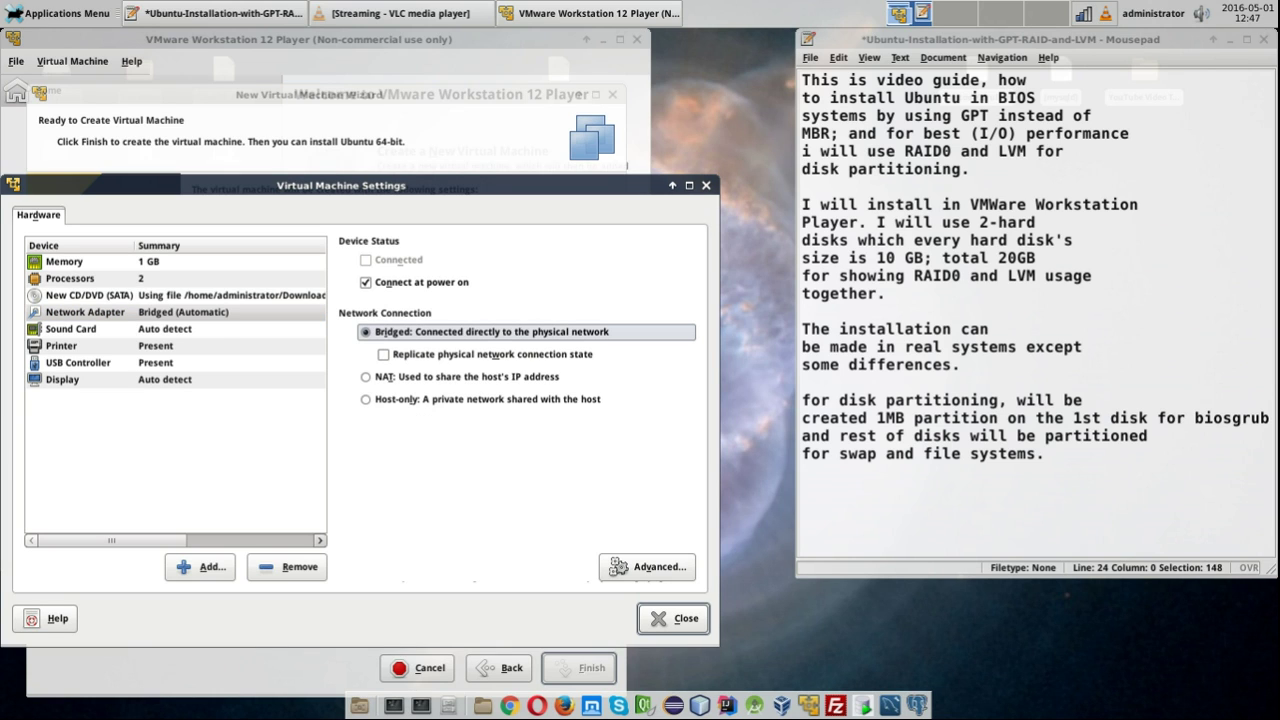
- Remove the sound card and printer from the virtual hardware and set the USB controller's compatibility to USB 2.0
{"action": "left_click", "coordinate": [71, 329]}
{"action": "left_click", "coordinate": [288, 566]}
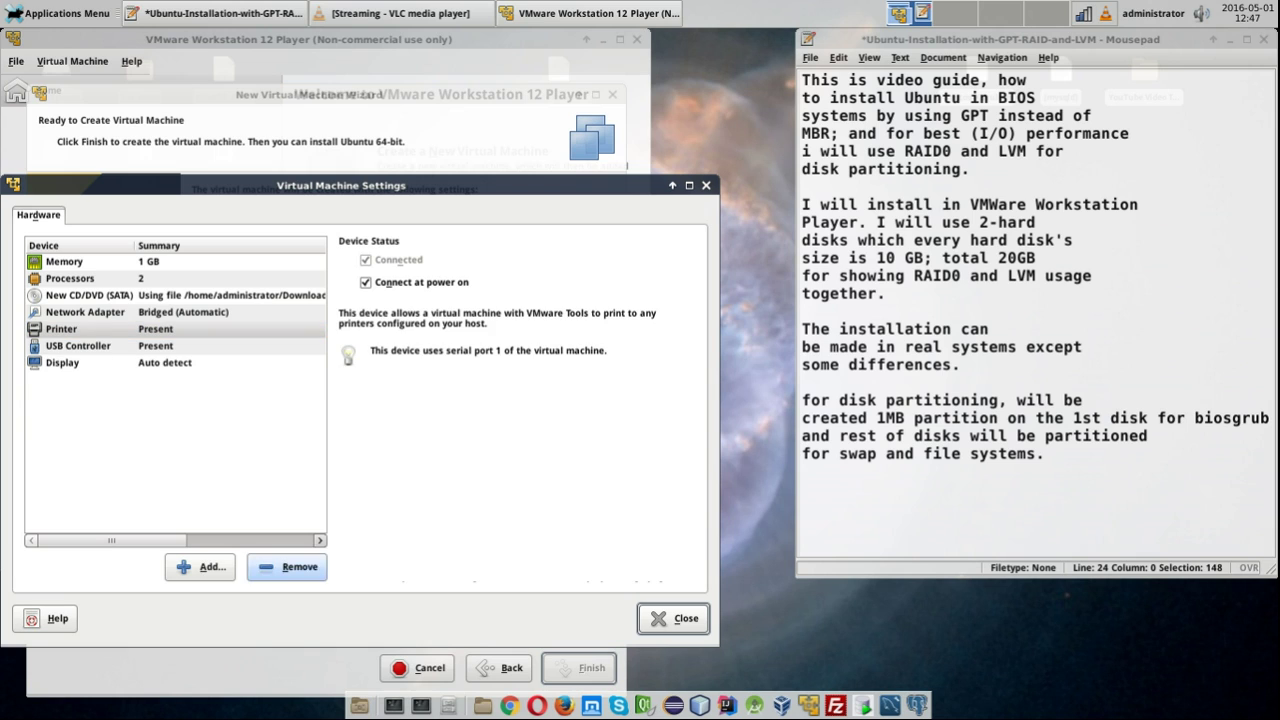
{"action": "left_click", "coordinate": [288, 566]}
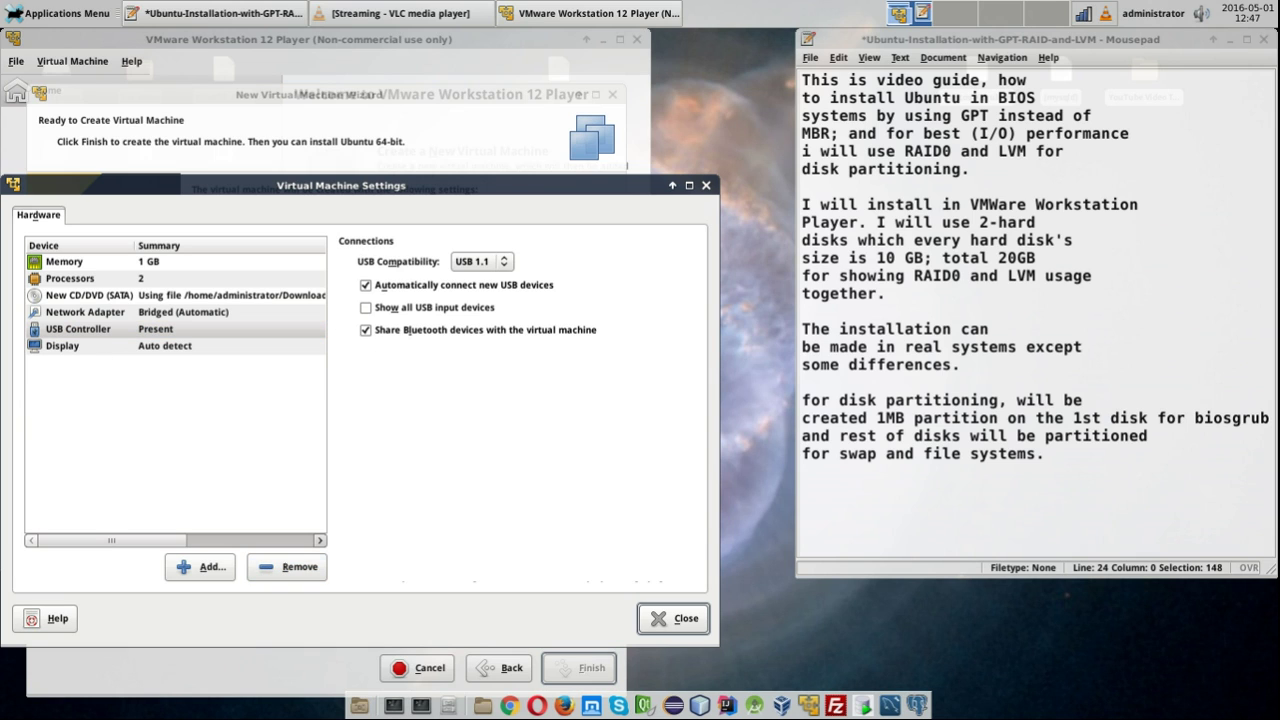
{"action": "left_click", "coordinate": [481, 261]}
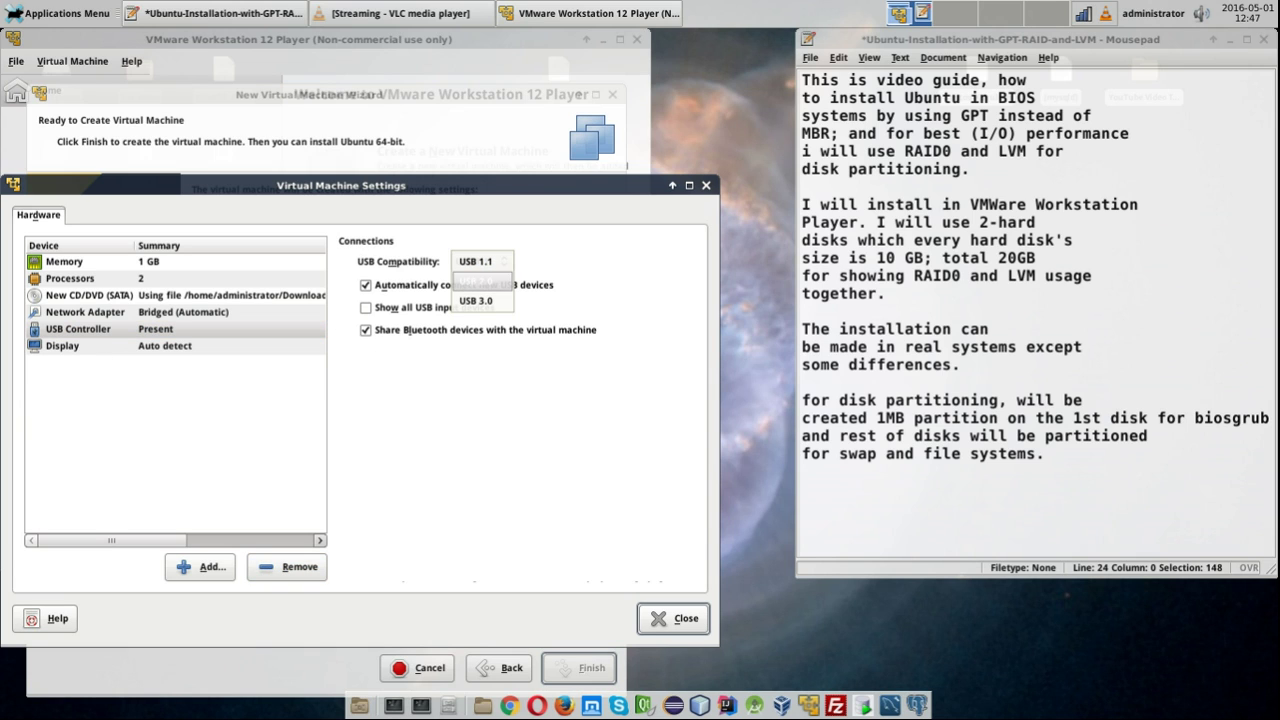
{"action": "left_click", "coordinate": [481, 280]}
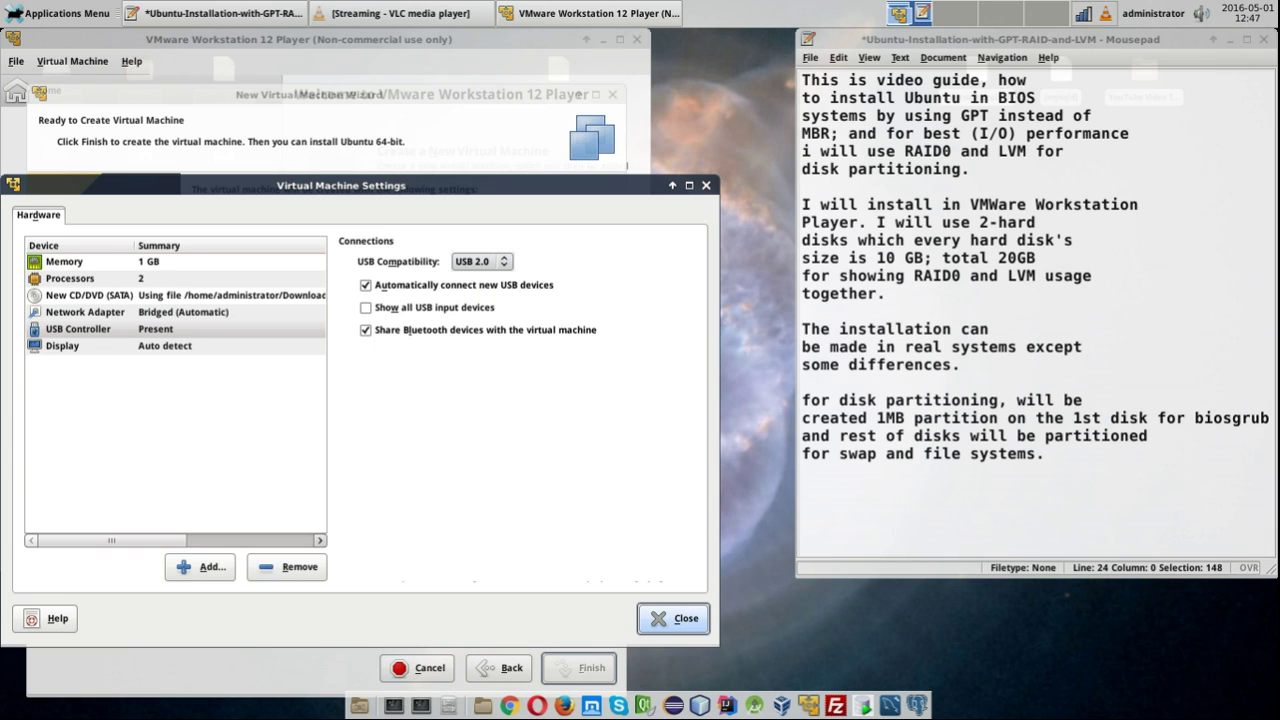
- Close the hardware settings and finish creating the Ubuntu 16.04 virtual machine
{"action": "left_click", "coordinate": [674, 619]}
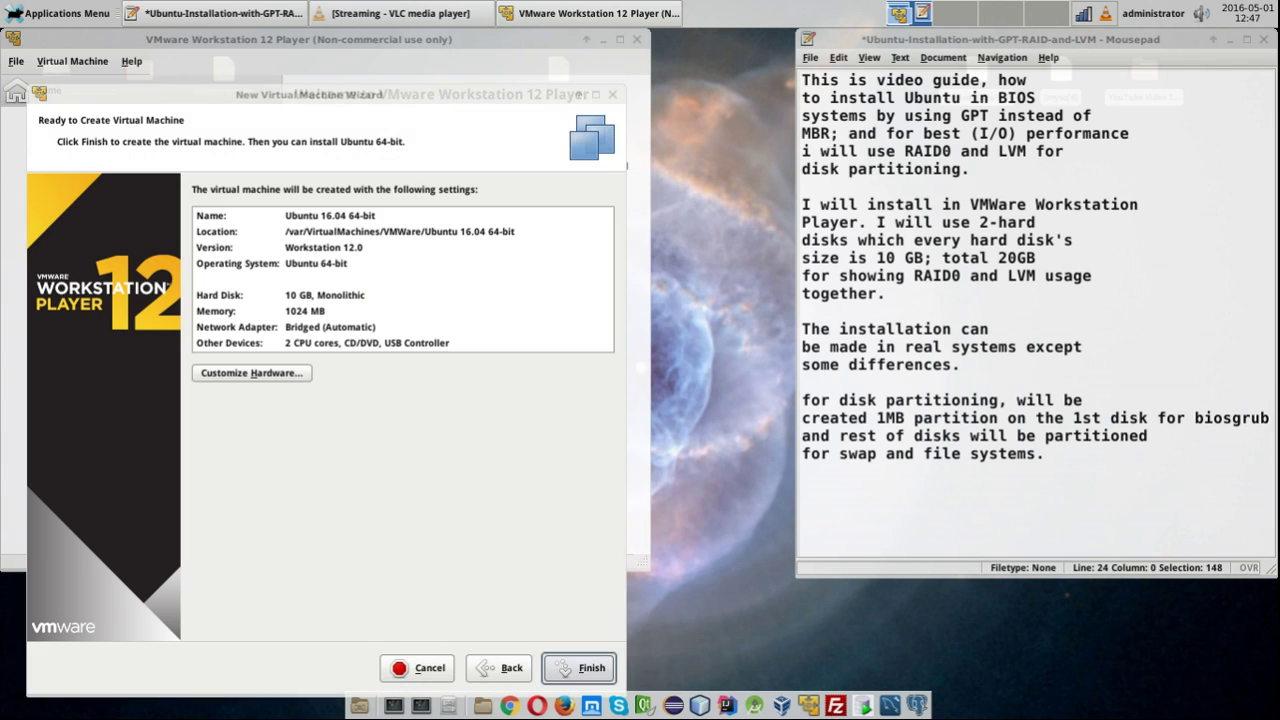
{"action": "left_click", "coordinate": [562, 667]}
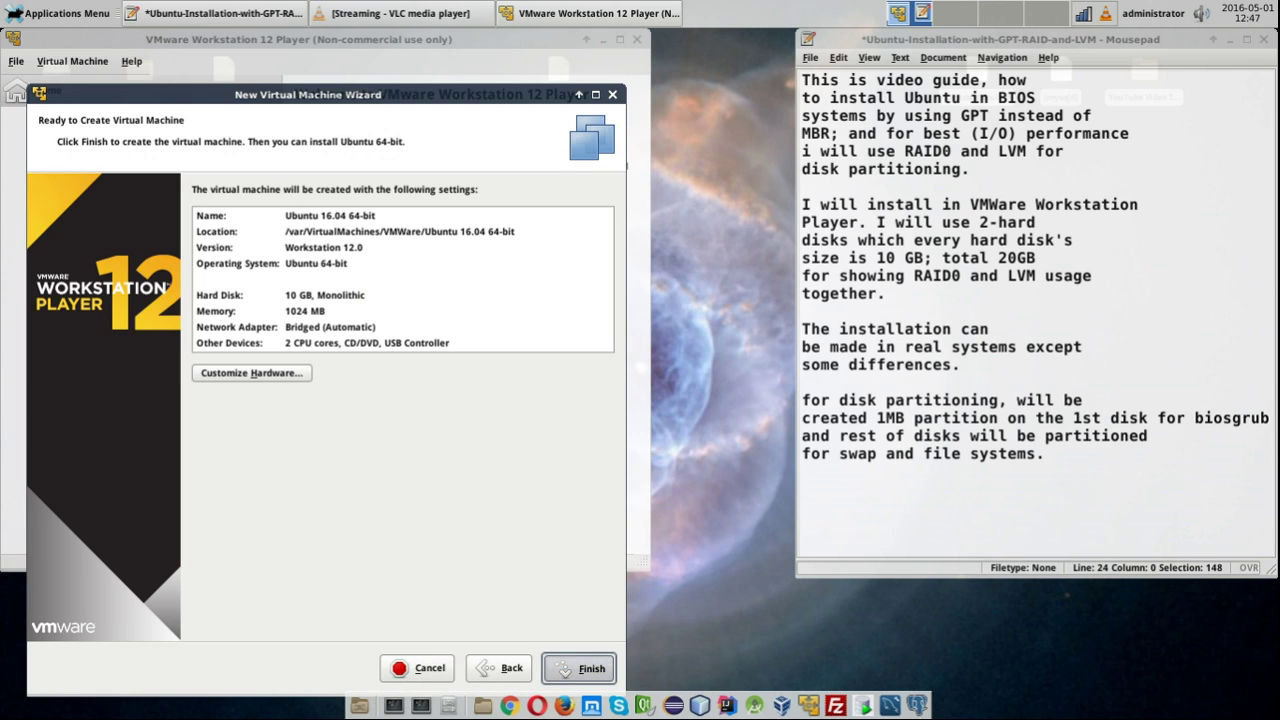
{"action": "left_click", "coordinate": [564, 667]}
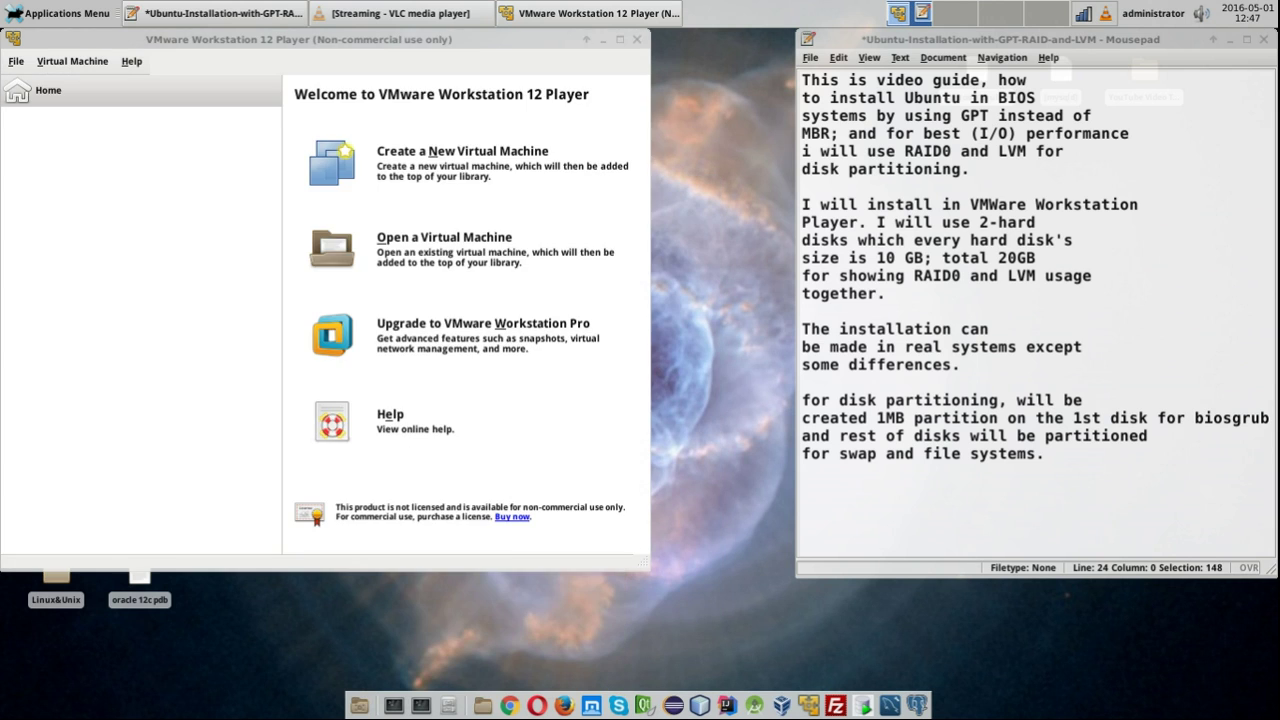
- Add a second hard disk of 10 GB, stored as a single file, to the Ubuntu 16.04 64-bit virtual machine
{"action": "left_click", "coordinate": [466, 509]}
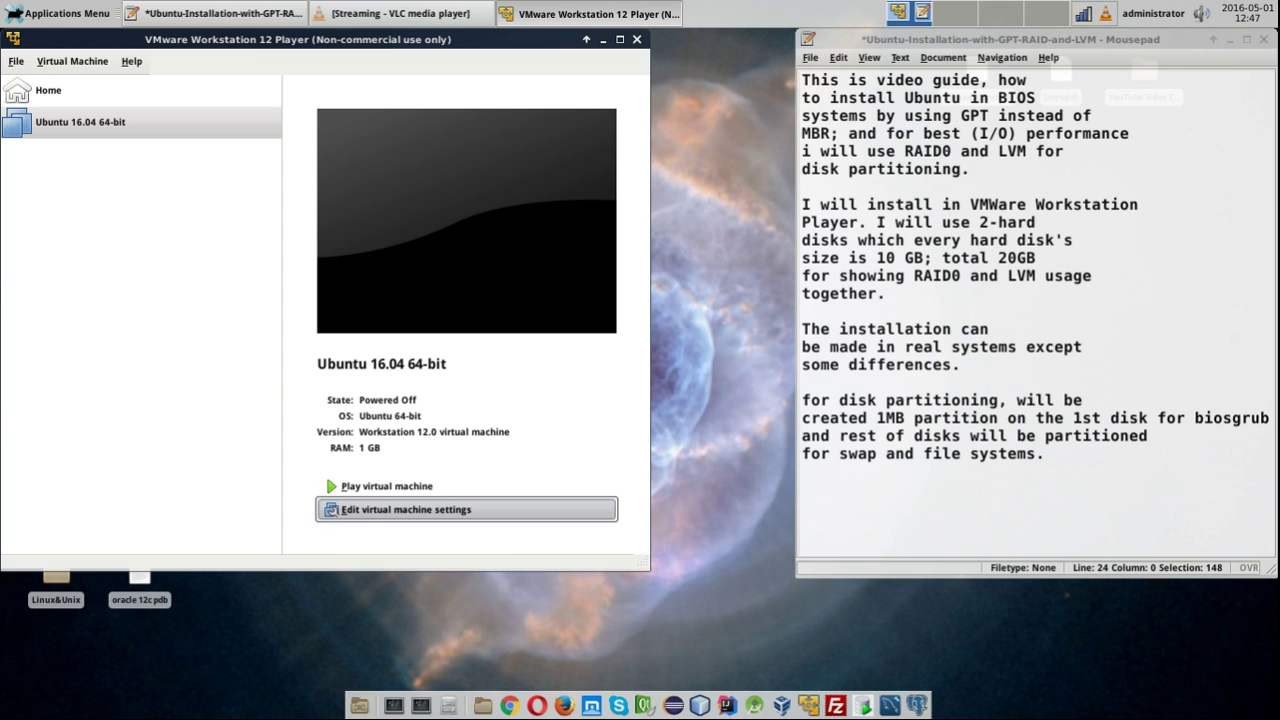
{"action": "left_click", "coordinate": [200, 476]}
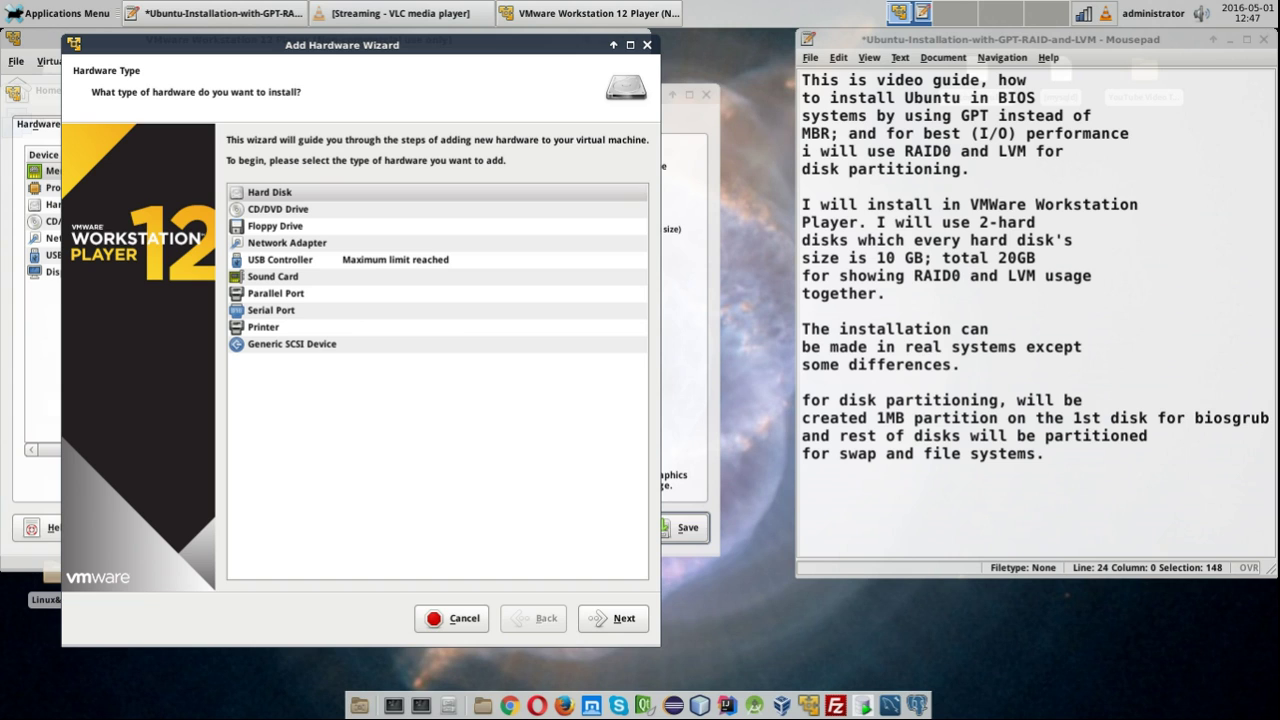
{"action": "left_click", "coordinate": [613, 618]}
{"action": "left_click", "coordinate": [613, 618]}
{"action": "key", "text": "Return"}
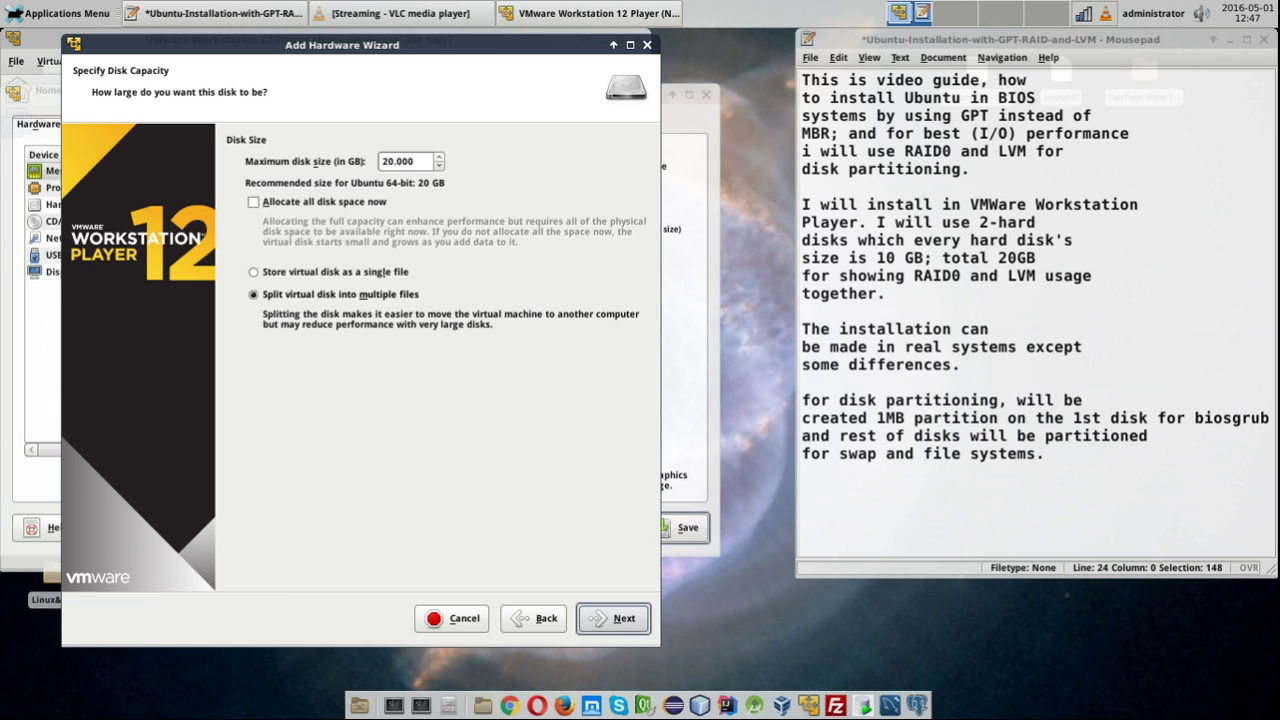
{"action": "key", "text": "space"}
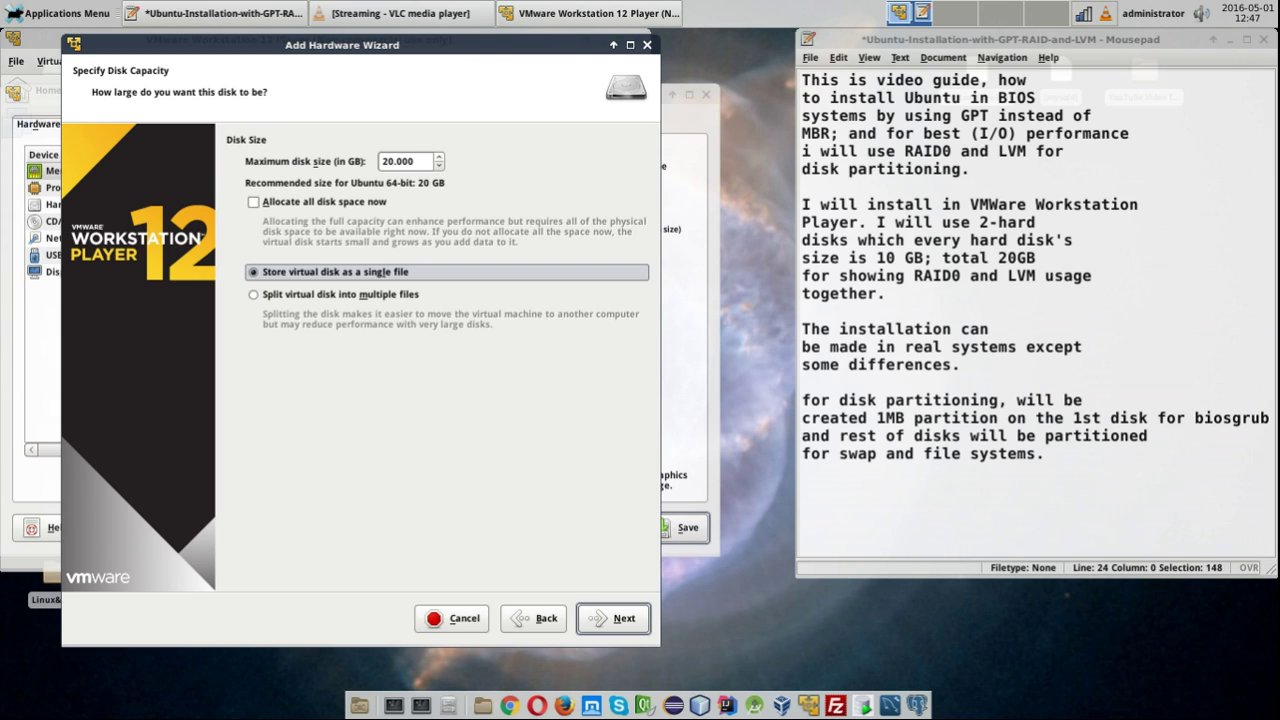
{"action": "double_click", "coordinate": [388, 161]}
{"action": "type", "text": "1"}
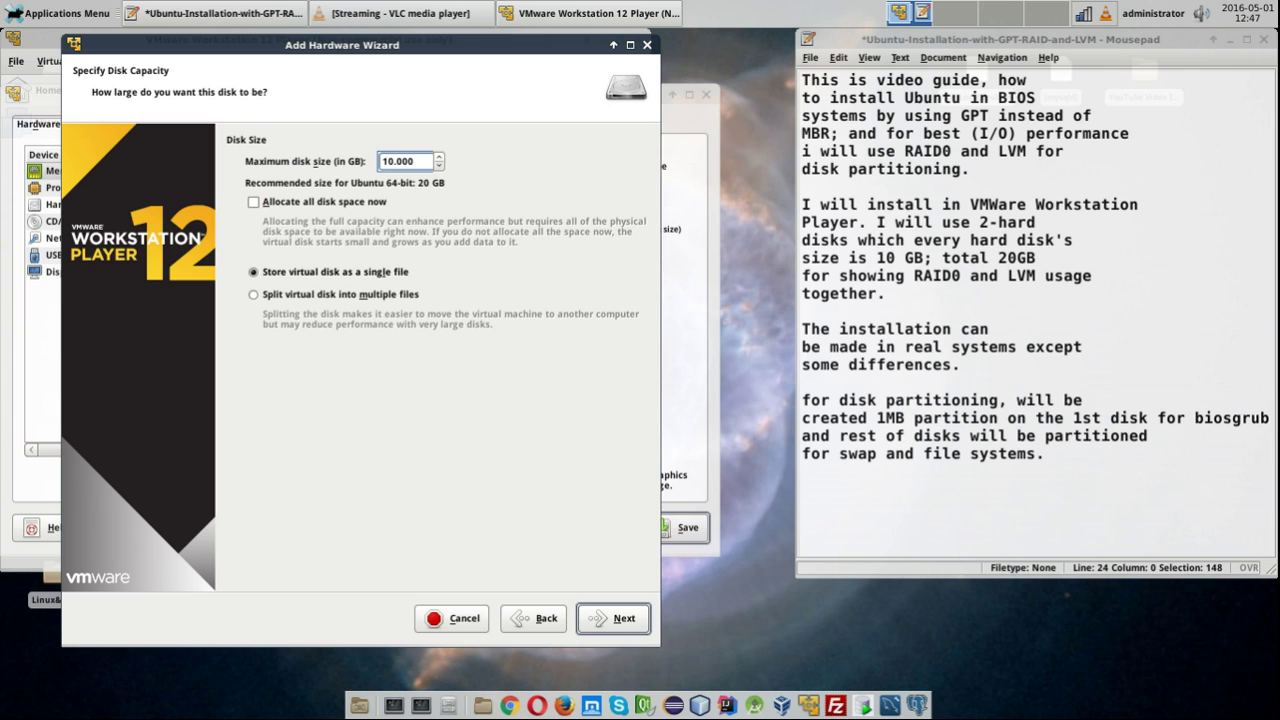
{"action": "left_click", "coordinate": [613, 618]}
{"action": "key", "text": "Return"}
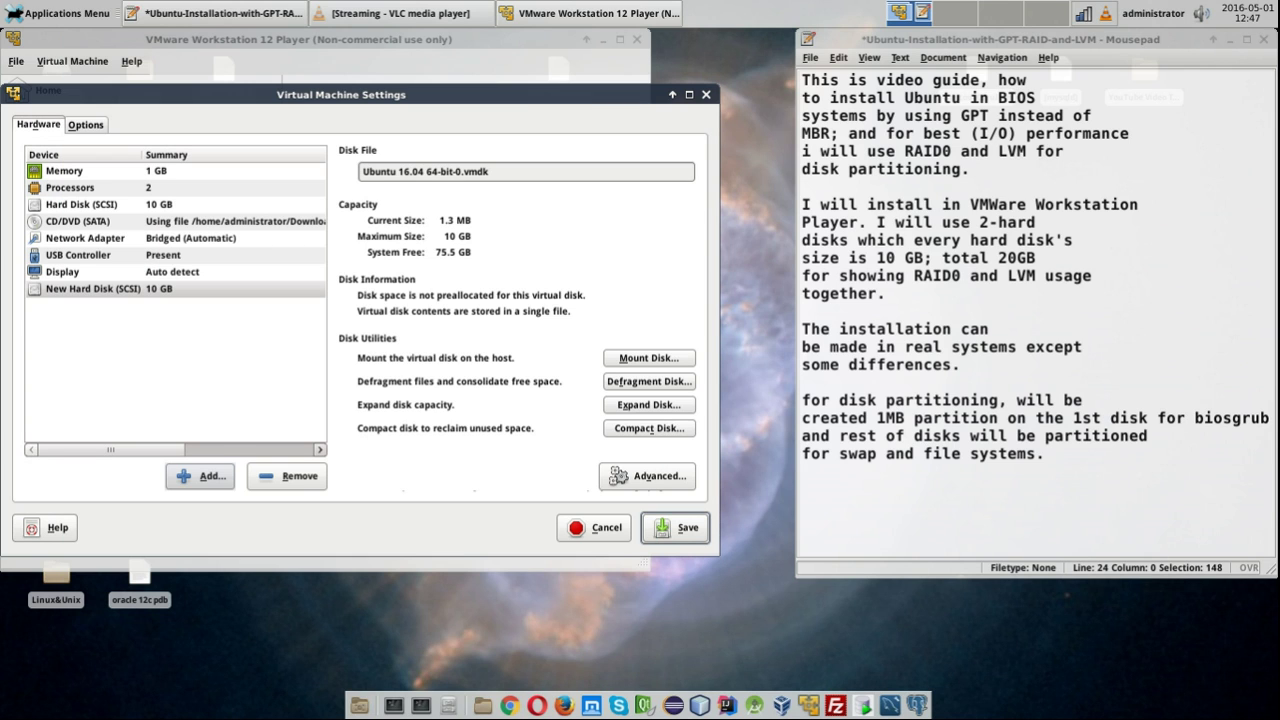
- Save the virtual machine settings and power on the Ubuntu 16.04 64-bit virtual machine
{"action": "key", "text": "Return"}
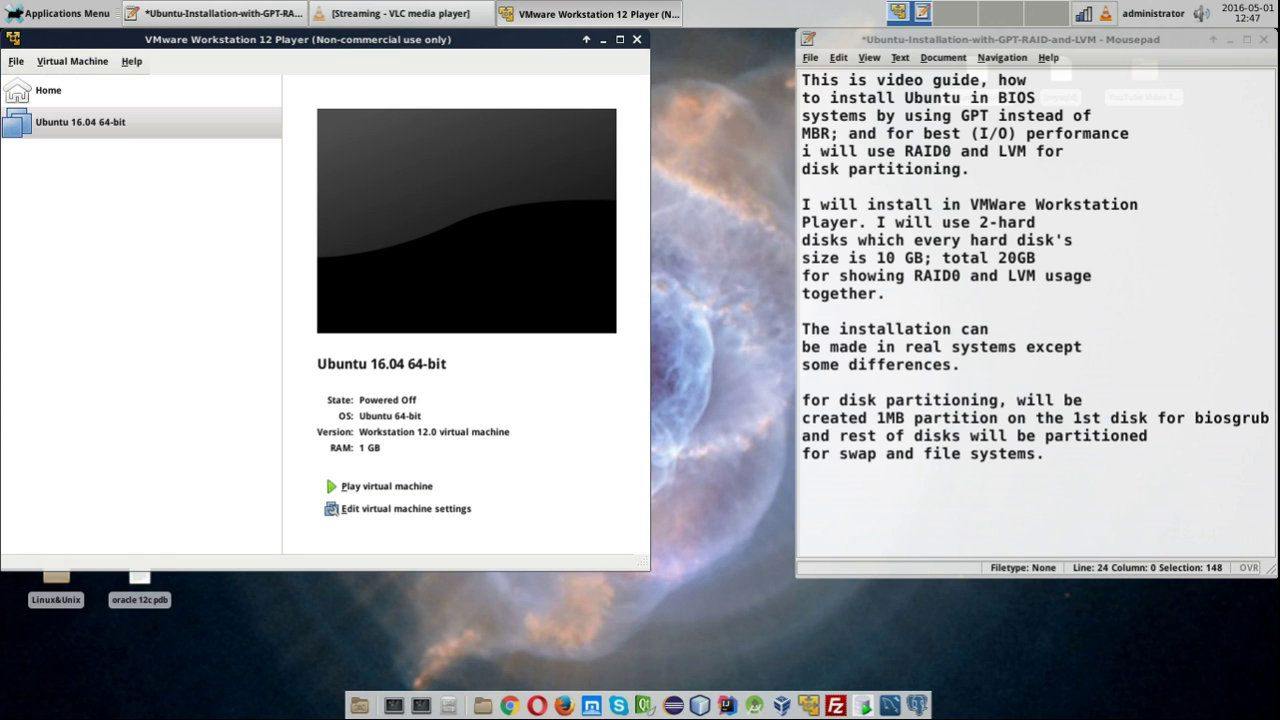
{"action": "key", "text": "Return"}
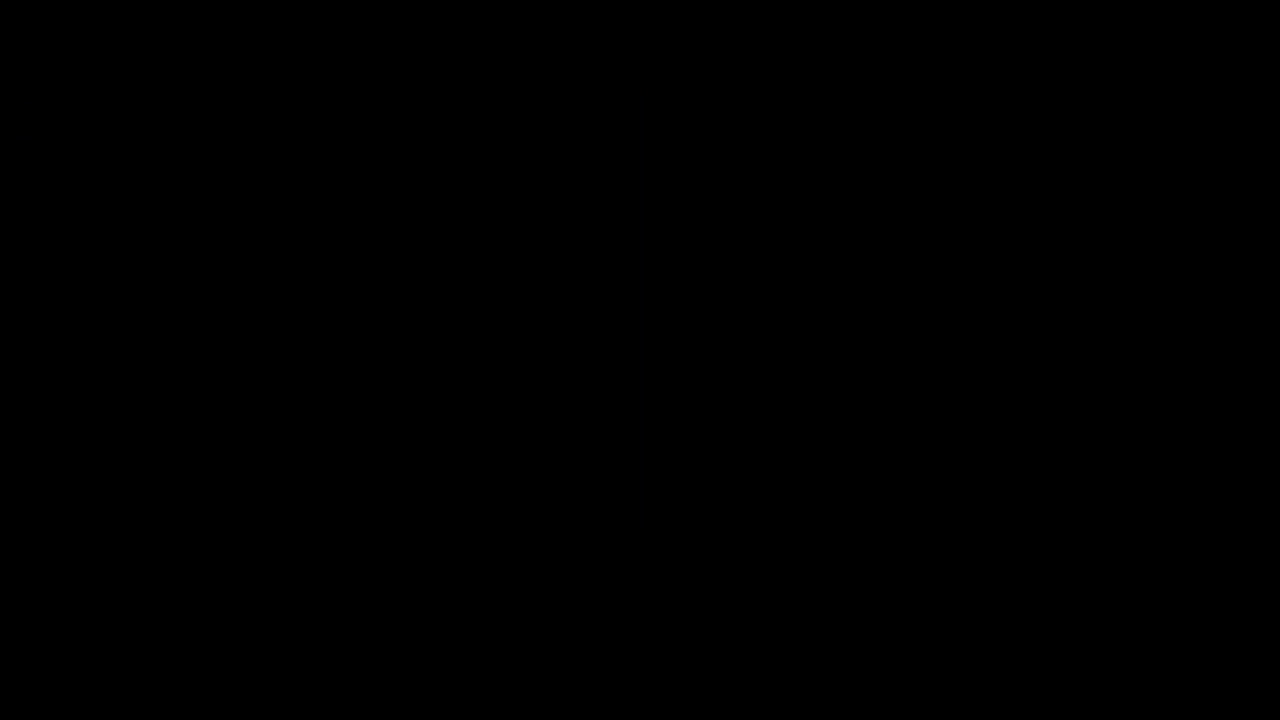
- Write the note "press Esc and then F6 to select Expert mode and then press Esc" below the Mousepad guide text and delete it
{"action": "type", "text": "press "}
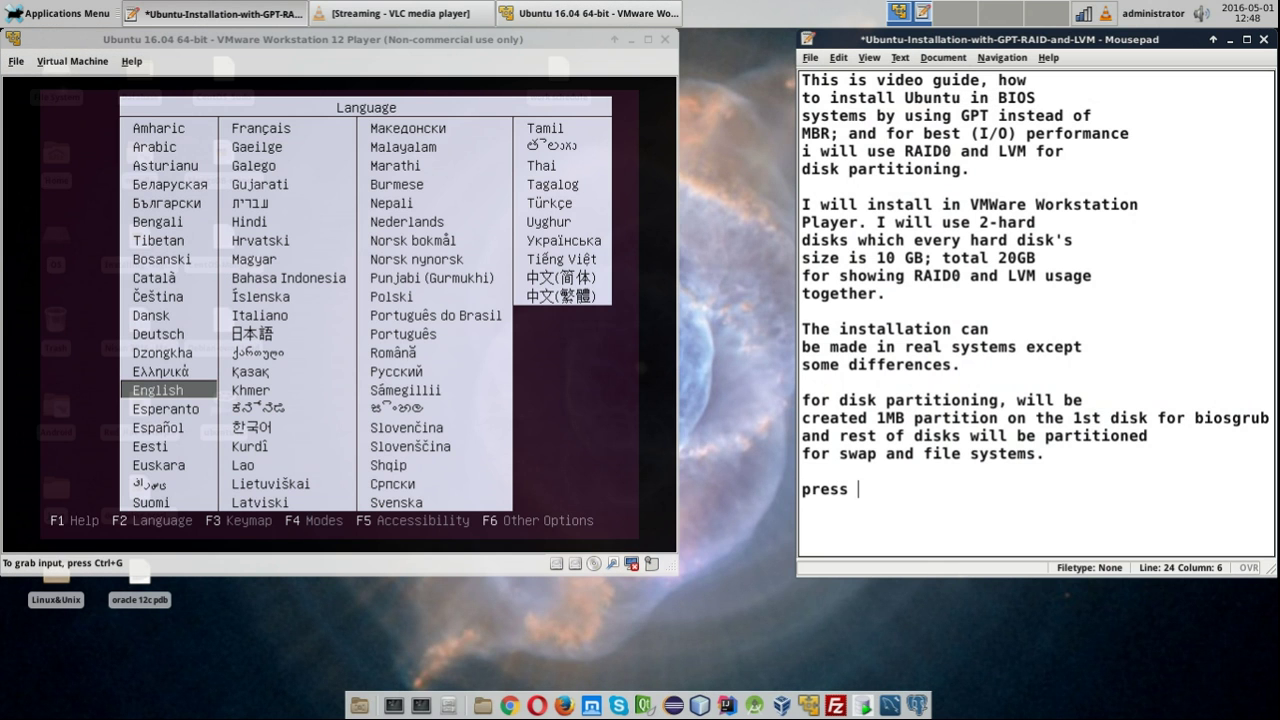
{"action": "type", "text": "Esc a"}
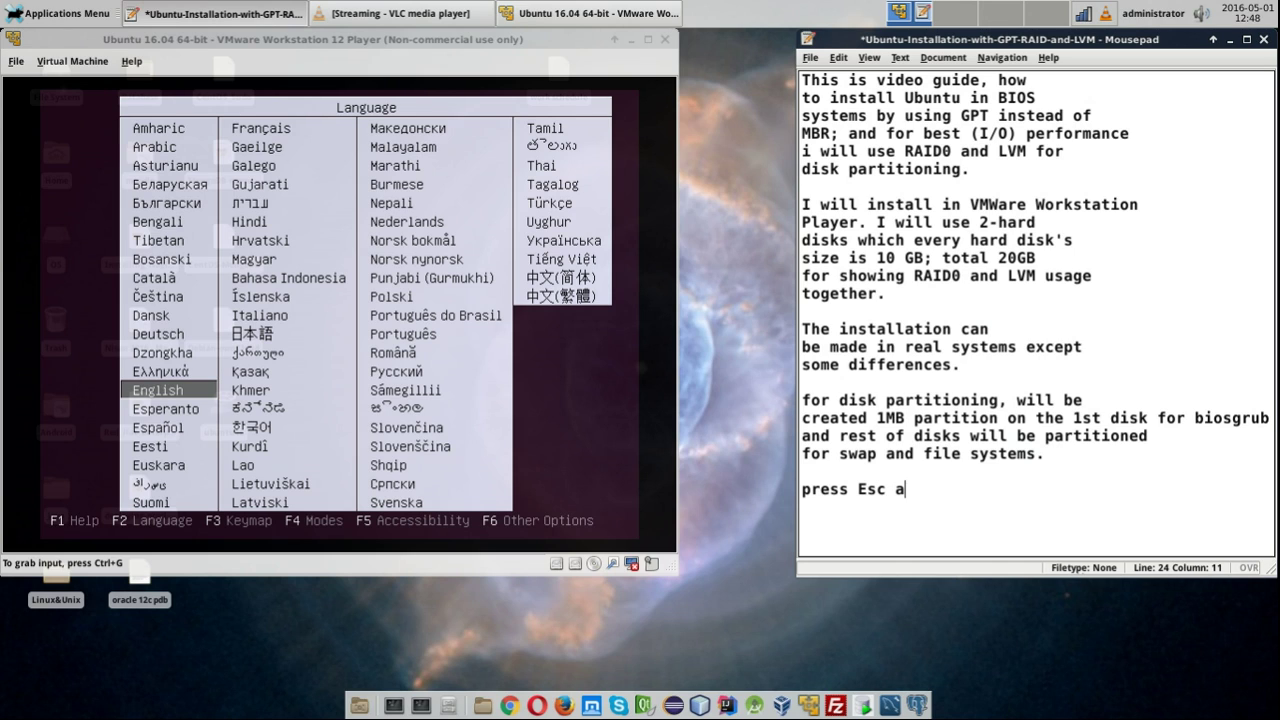
{"action": "type", "text": "nd then F6"}
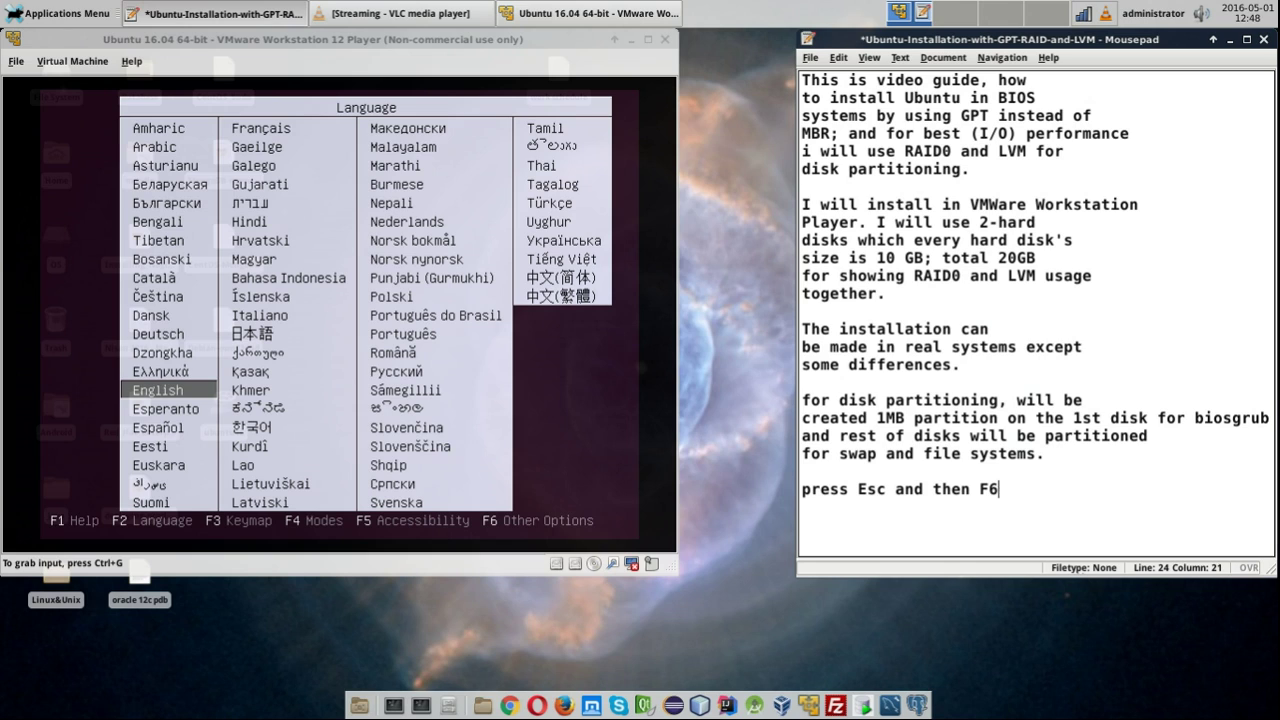
{"action": "type", "text": " to select "}
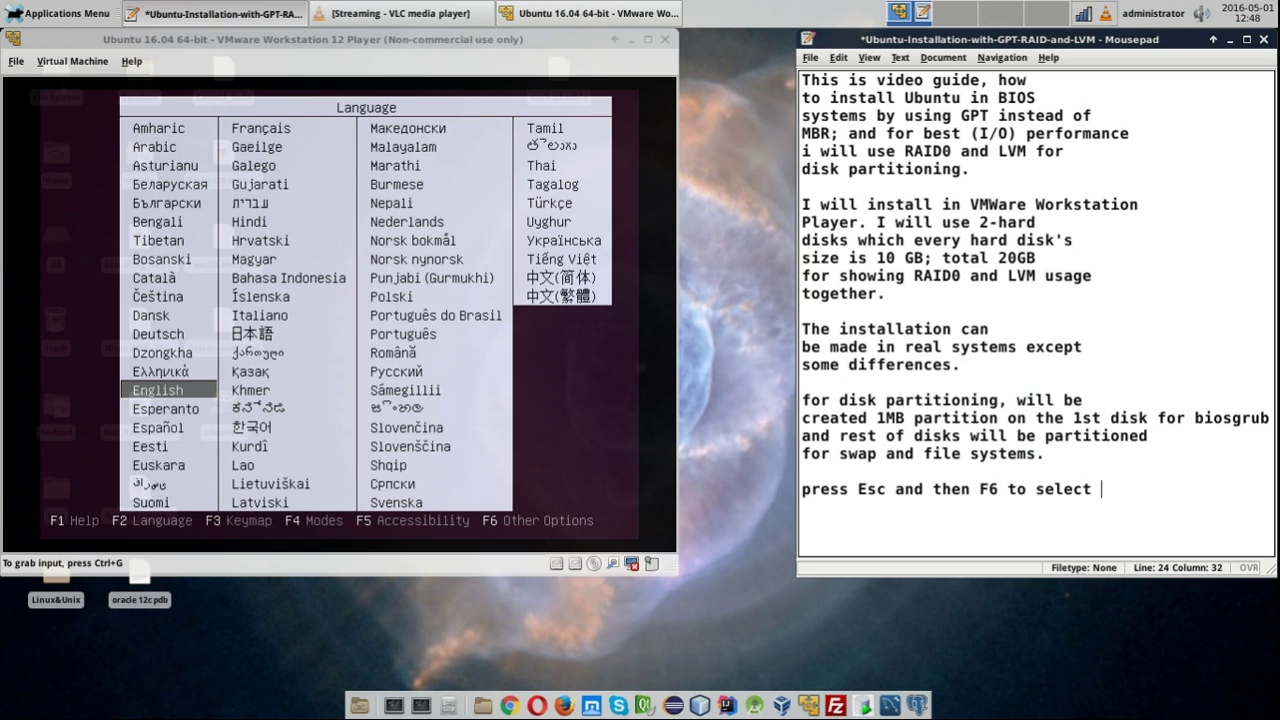
{"action": "type", "text": "Expert mode"}
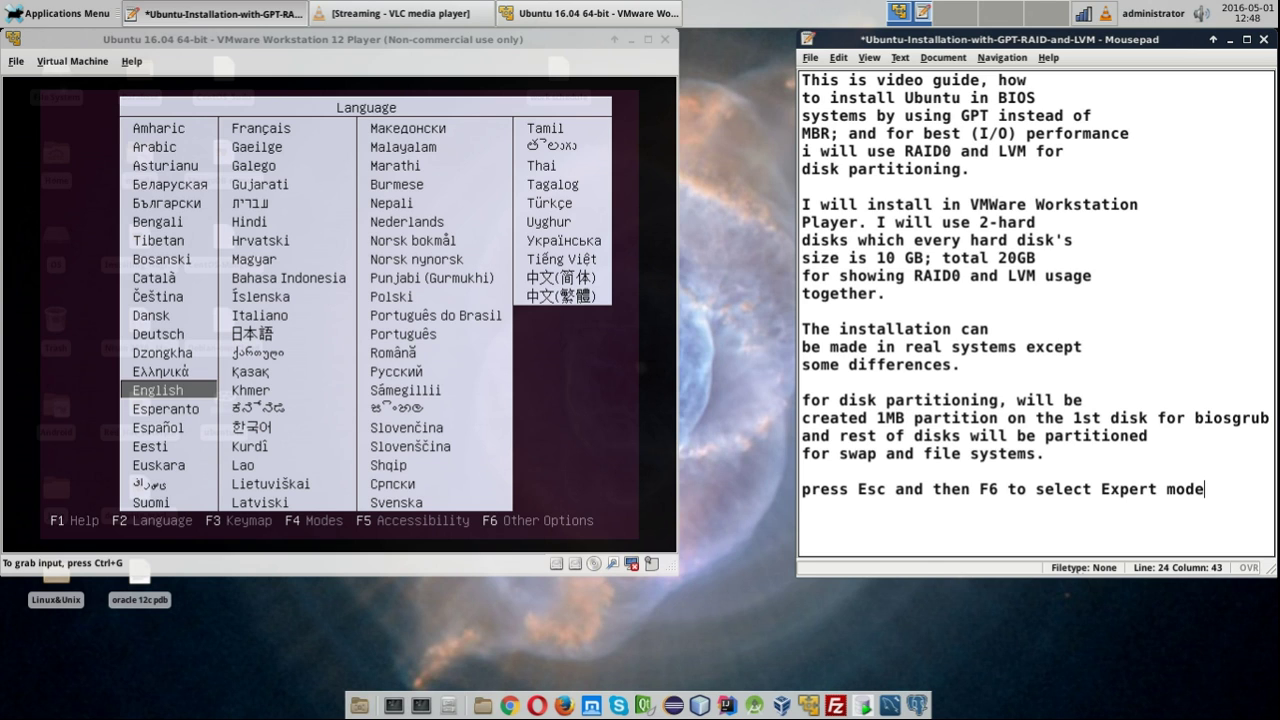
{"action": "type", "text": " and then"}
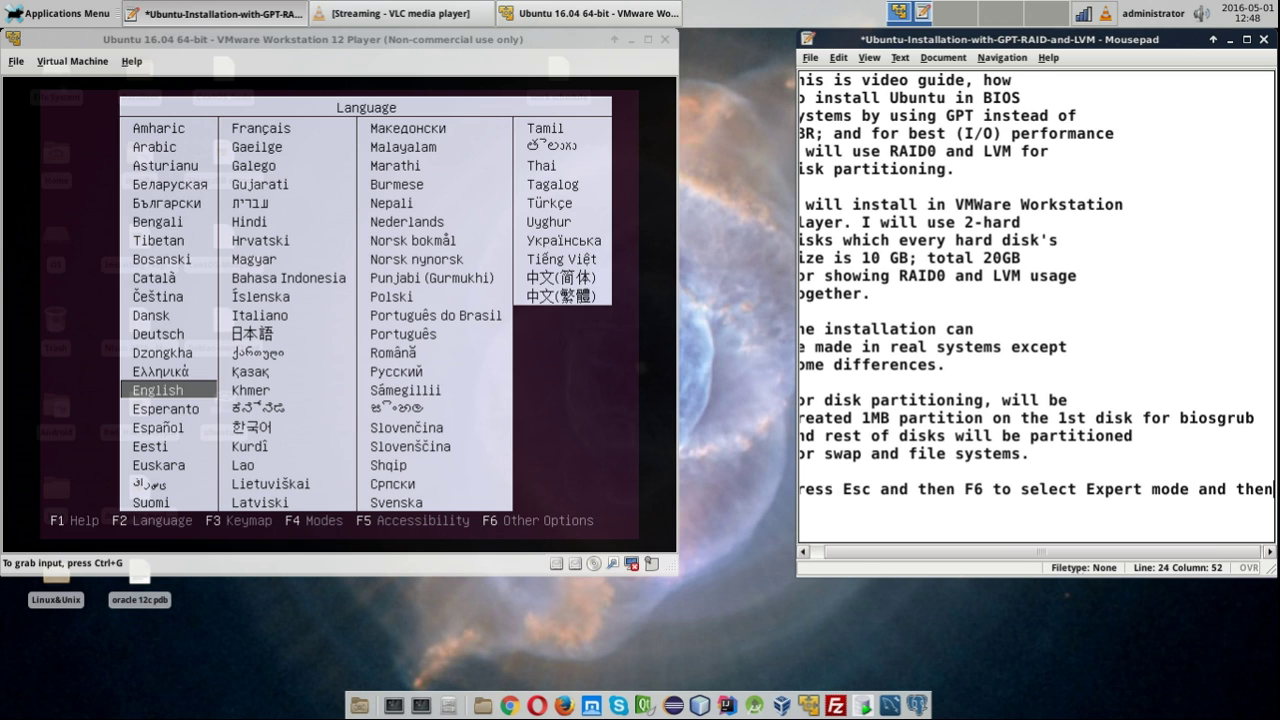
{"action": "key", "text": "Return"}
{"action": "type", "text": "press ES"}
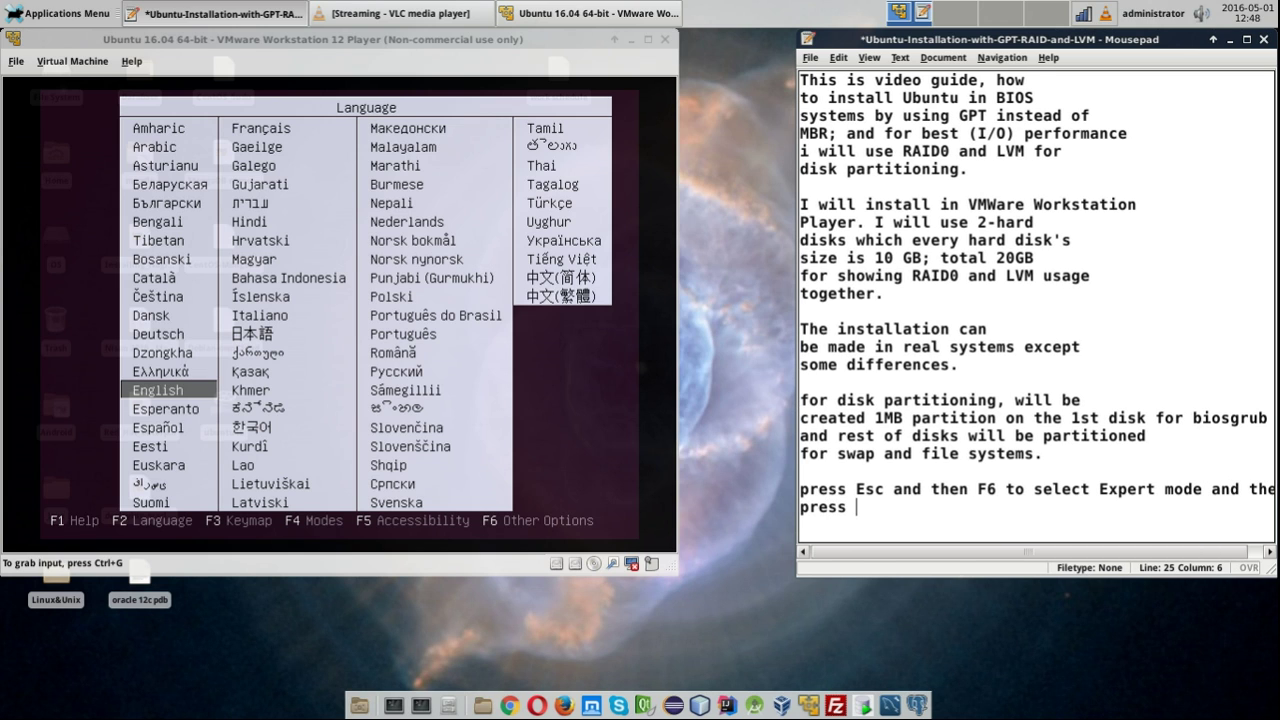
{"action": "key", "text": "BackSpace"}
{"action": "type", "text": "sc"}
{"action": "key", "text": "shift+Up"}
{"action": "key", "text": "shift+Home"}
{"action": "key", "text": "BackSpace"}
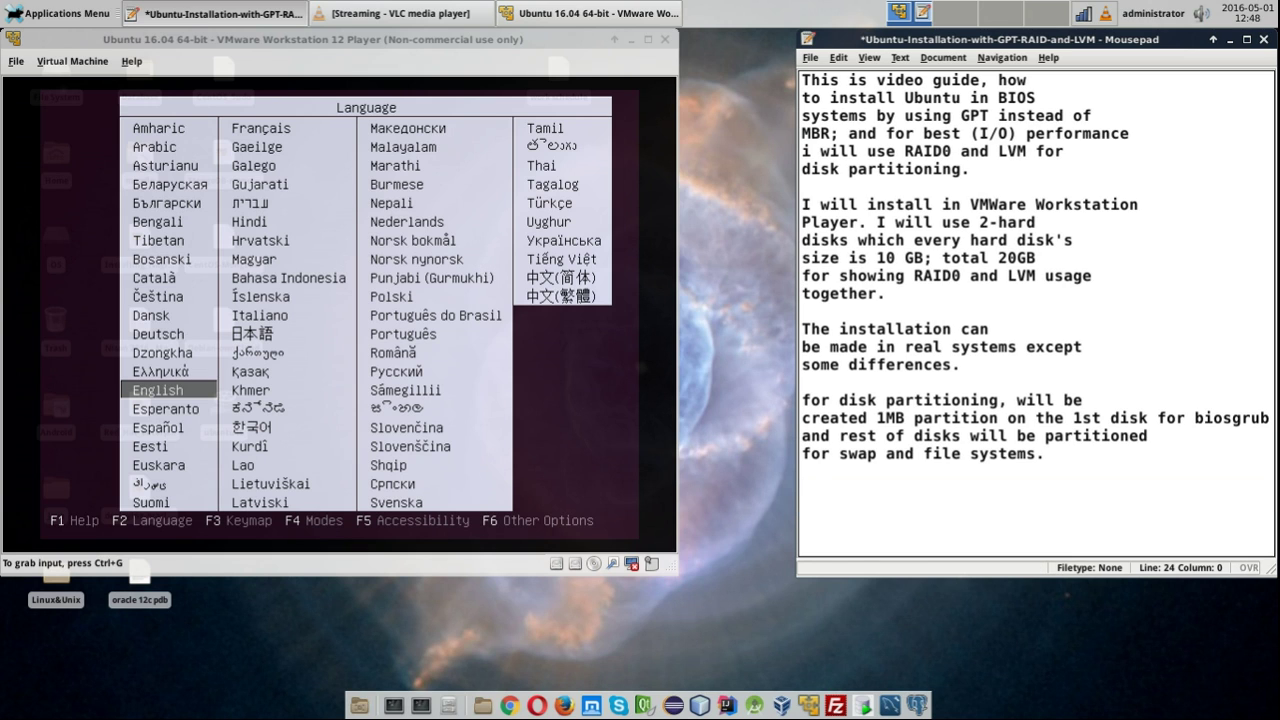
- Return to the virtual machine, accept English as the boot language and enable Expert mode in the other boot options
{"action": "key", "text": "alt+Tab"}
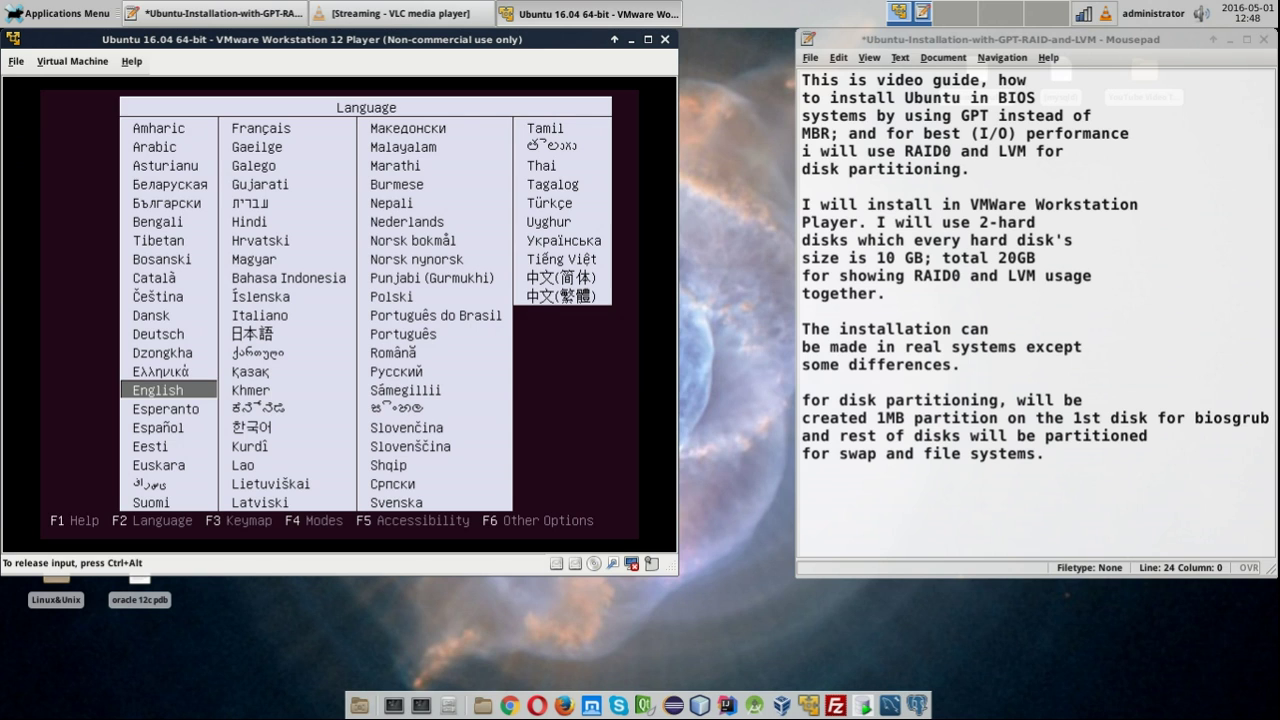
{"action": "key", "text": "Return"}
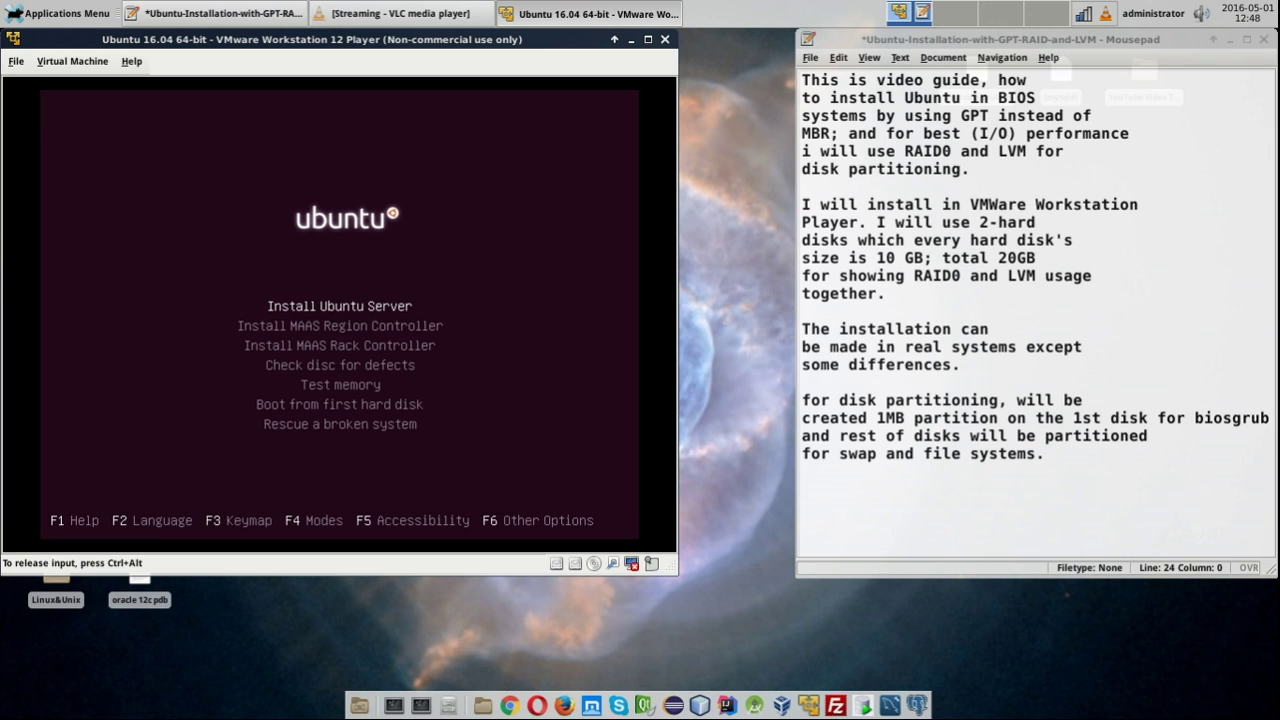
{"action": "key", "text": "F6"}
{"action": "key", "text": "Up"}
{"action": "key", "text": "Up"}
{"action": "key", "text": "Down"}
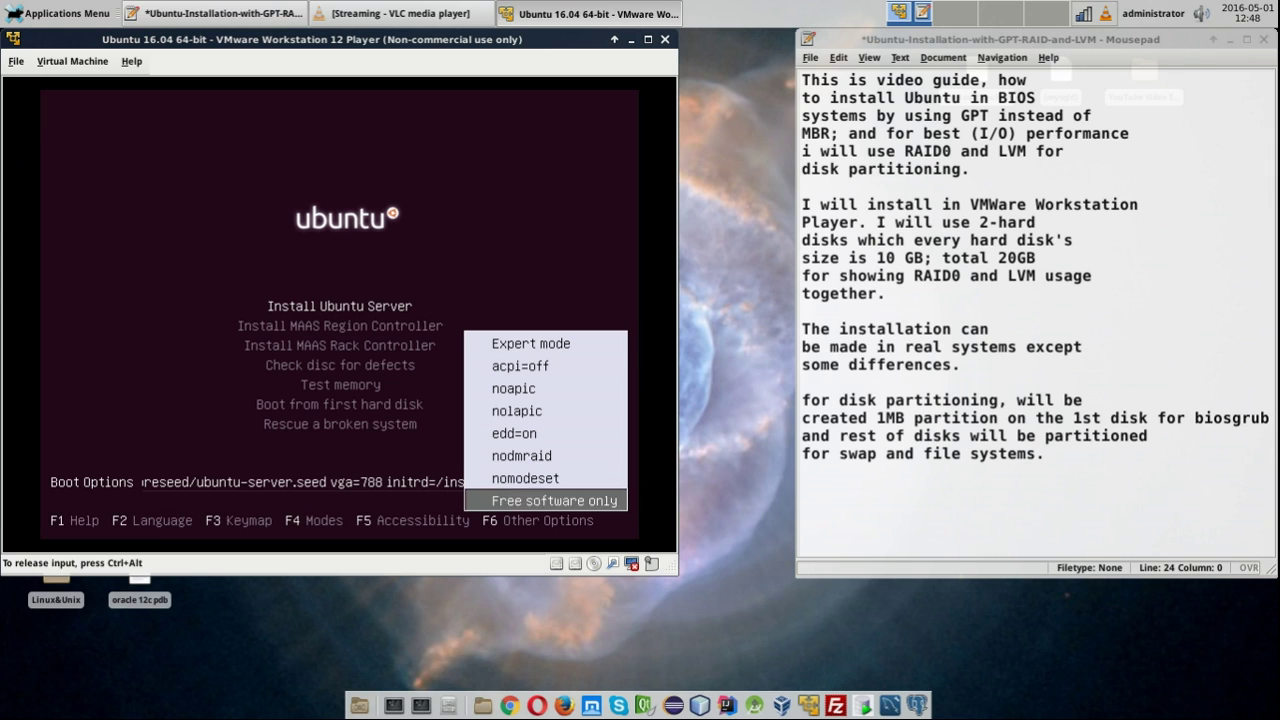
{"action": "key", "text": "Down"}
{"action": "key", "text": "Down"}
{"action": "key", "text": "Up"}
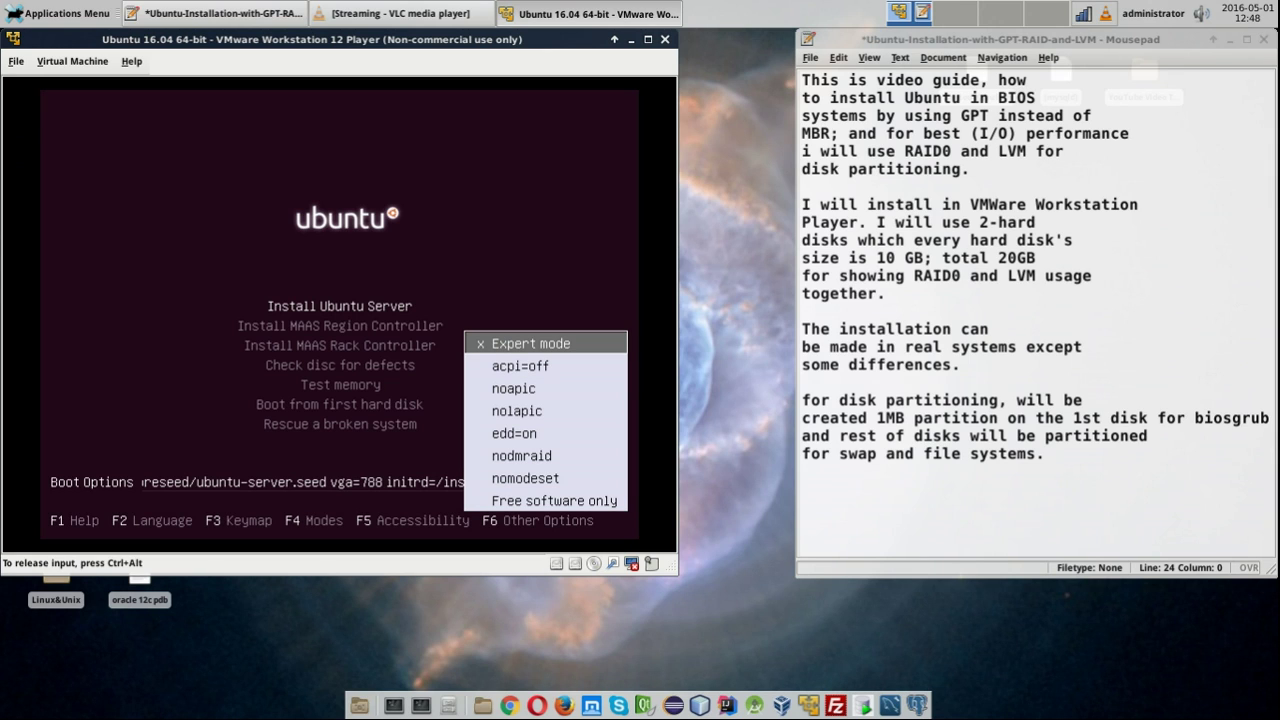
- Write the note "press Enter to select and then Esc" below the Mousepad guide text and delete it
{"action": "key", "text": "ctrl+alt"}
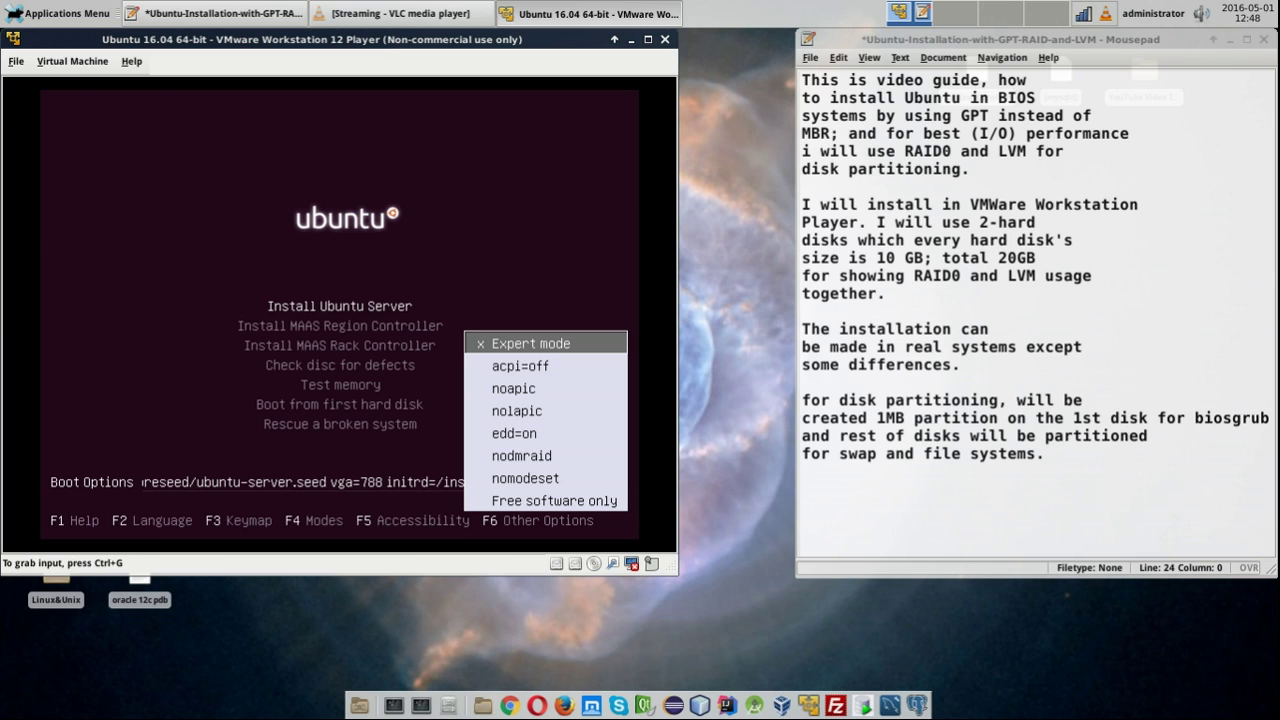
{"action": "key", "text": "alt+Tab"}
{"action": "type", "text": "pre"}
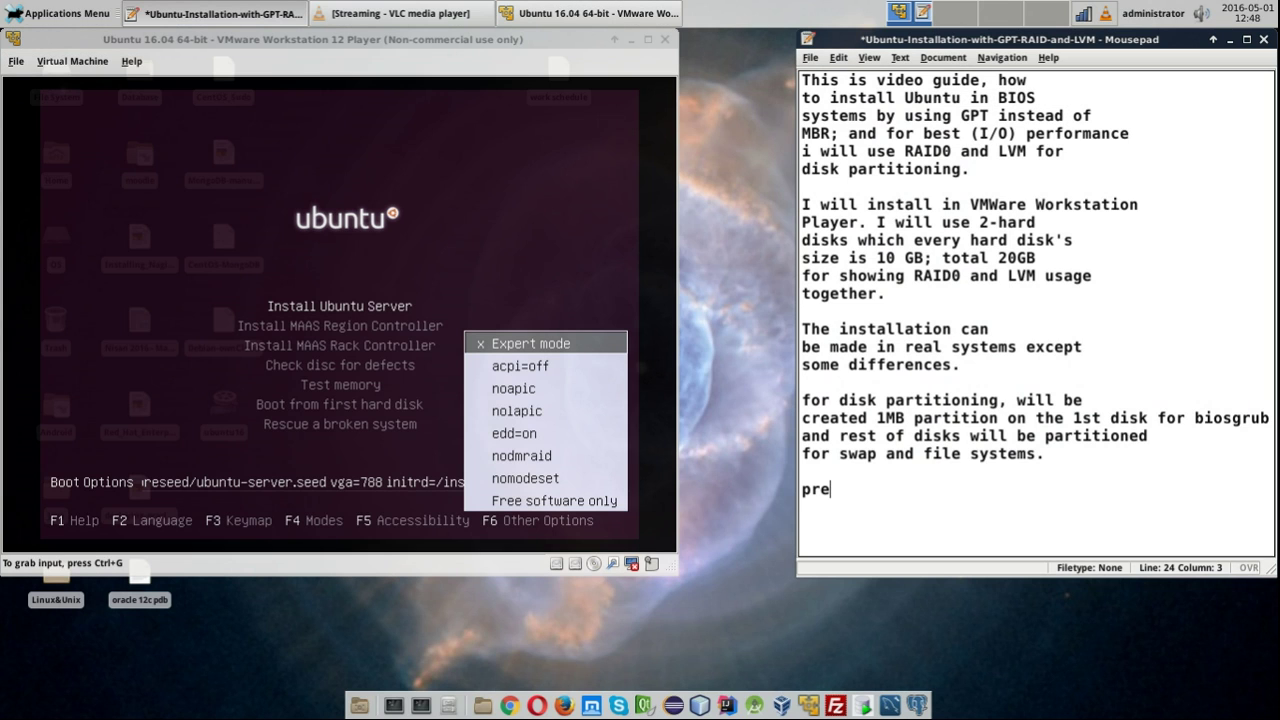
{"action": "type", "text": "ss Enter "}
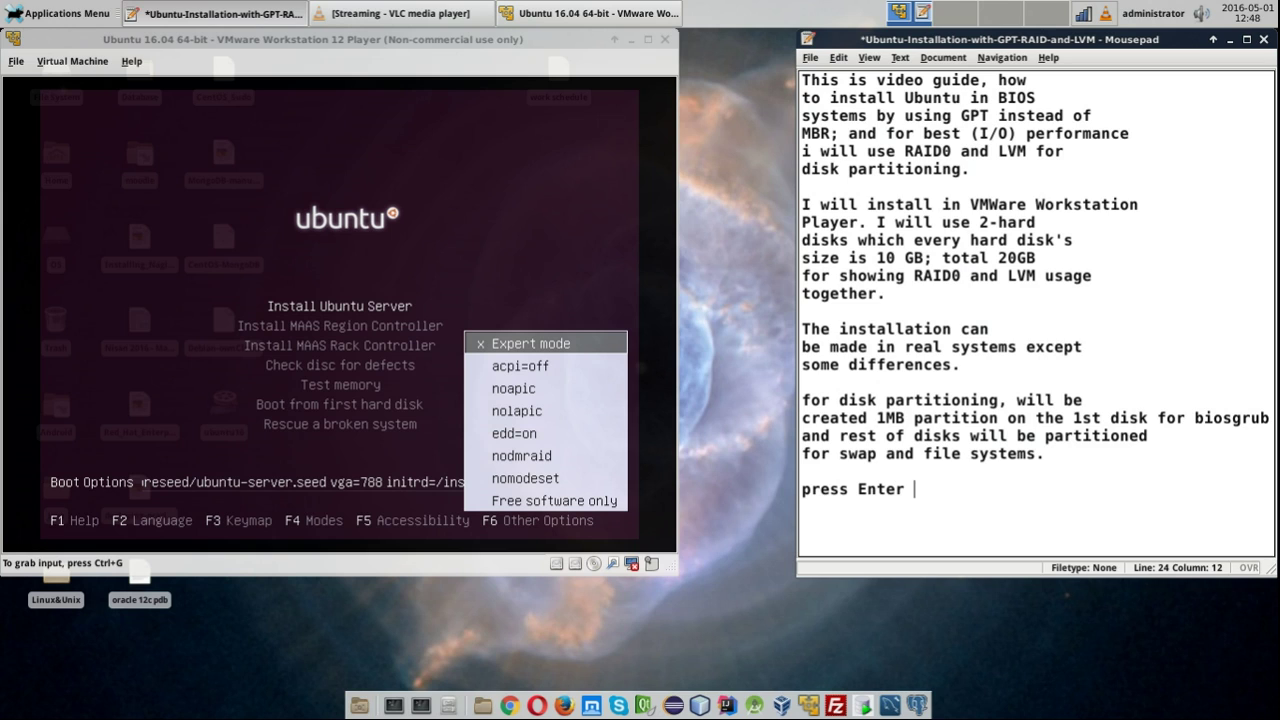
{"action": "type", "text": "to select"}
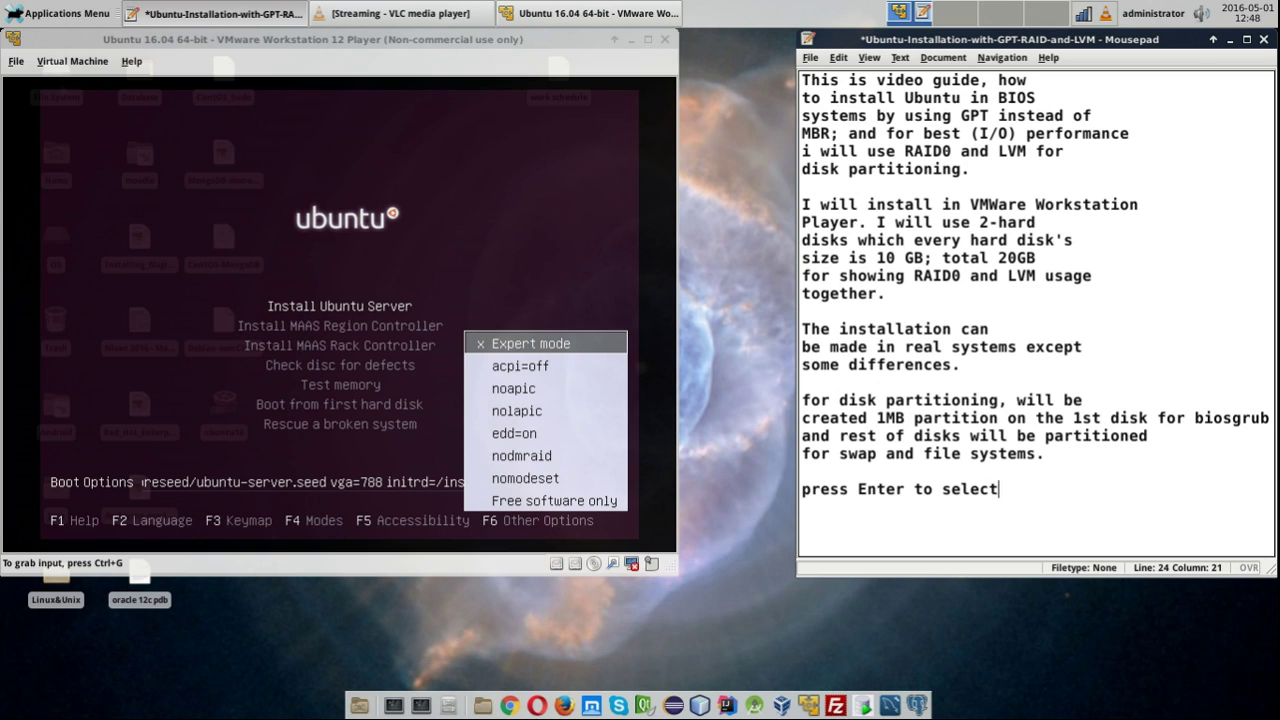
{"action": "type", "text": " and then Esc"}
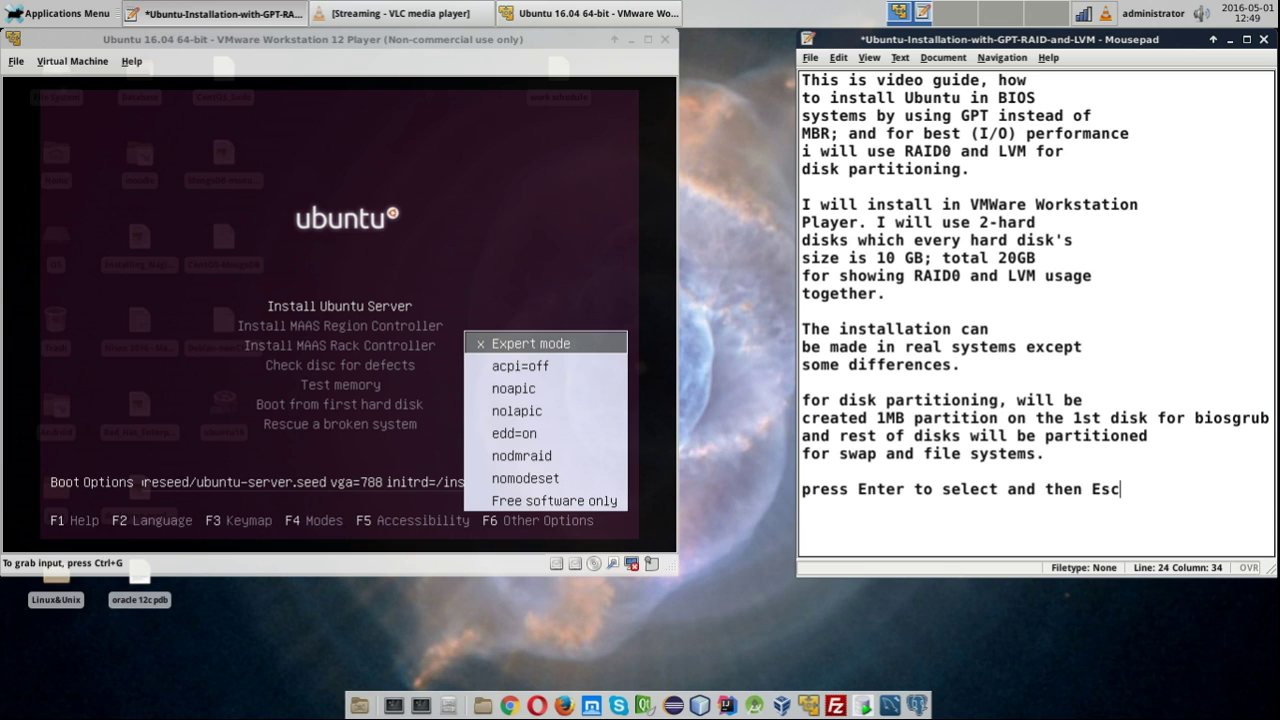
{"action": "key", "text": "shift+Home"}
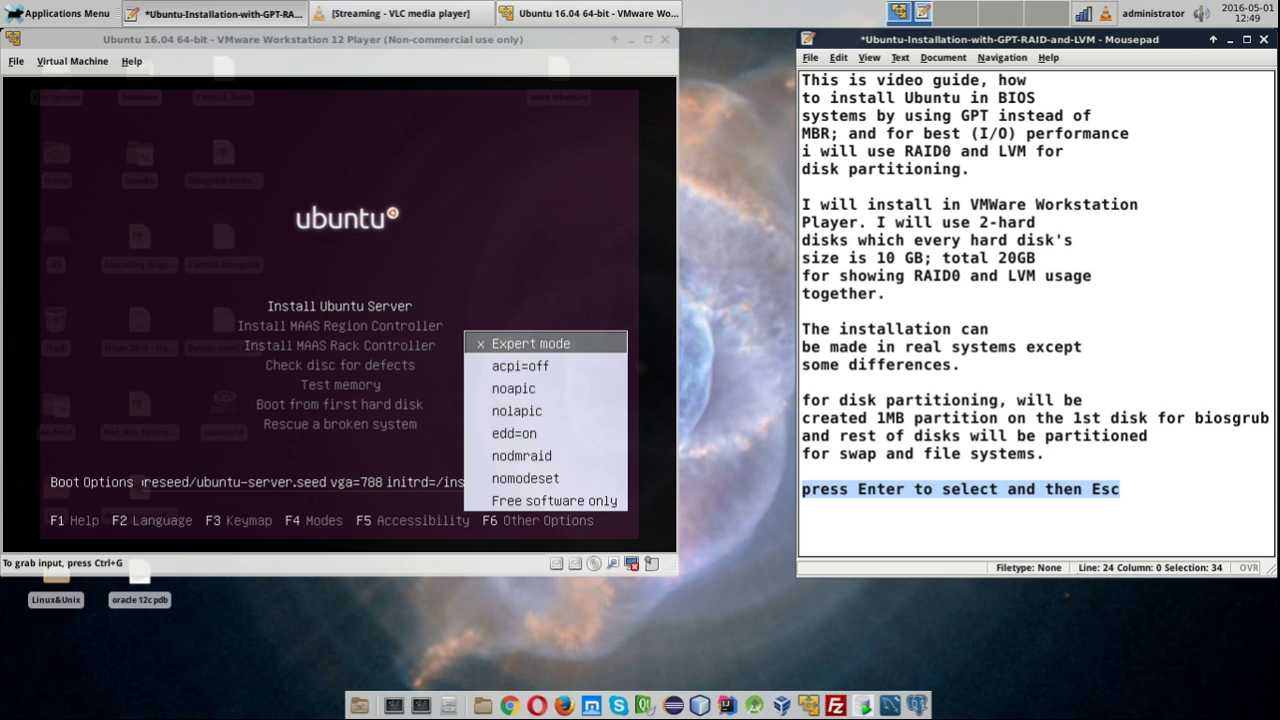
{"action": "key", "text": "Delete"}
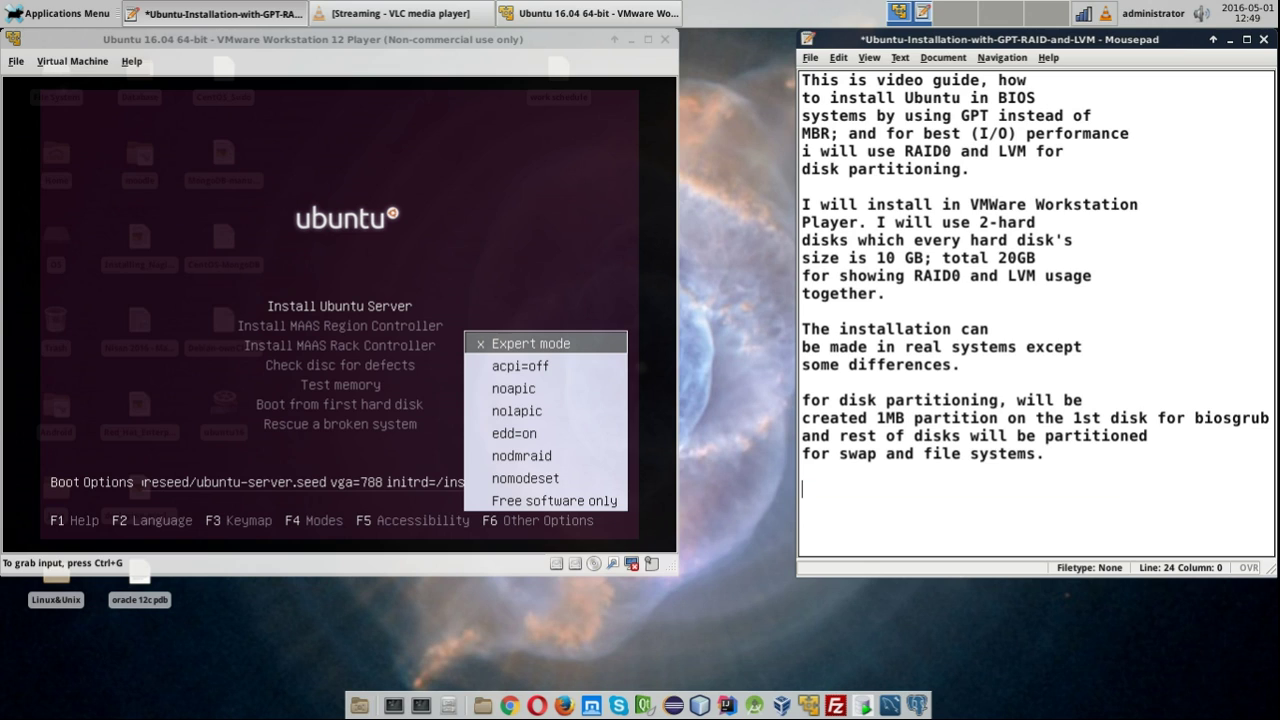
- Return to the virtual machine, close the boot options and start Install Ubuntu Server
{"action": "key", "text": "alt+Tab"}
{"action": "key", "text": "ctrl+g"}
{"action": "key", "text": "Escape"}
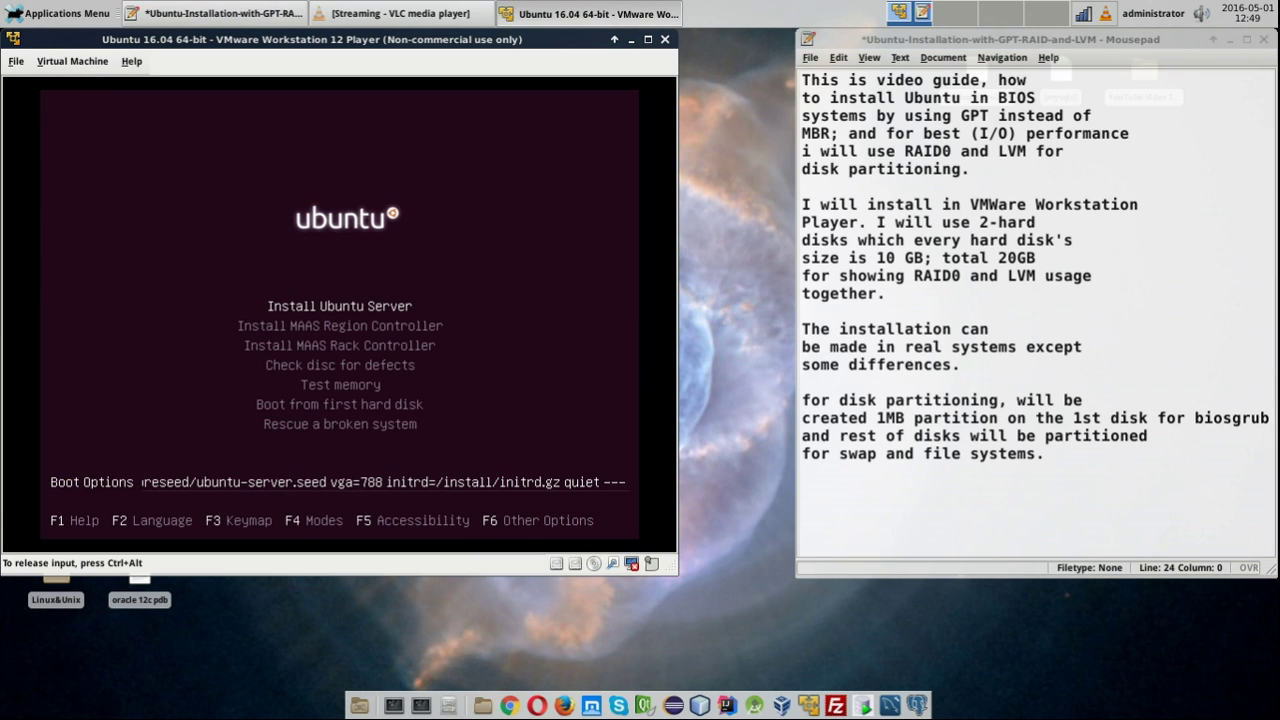
{"action": "key", "text": "Return"}
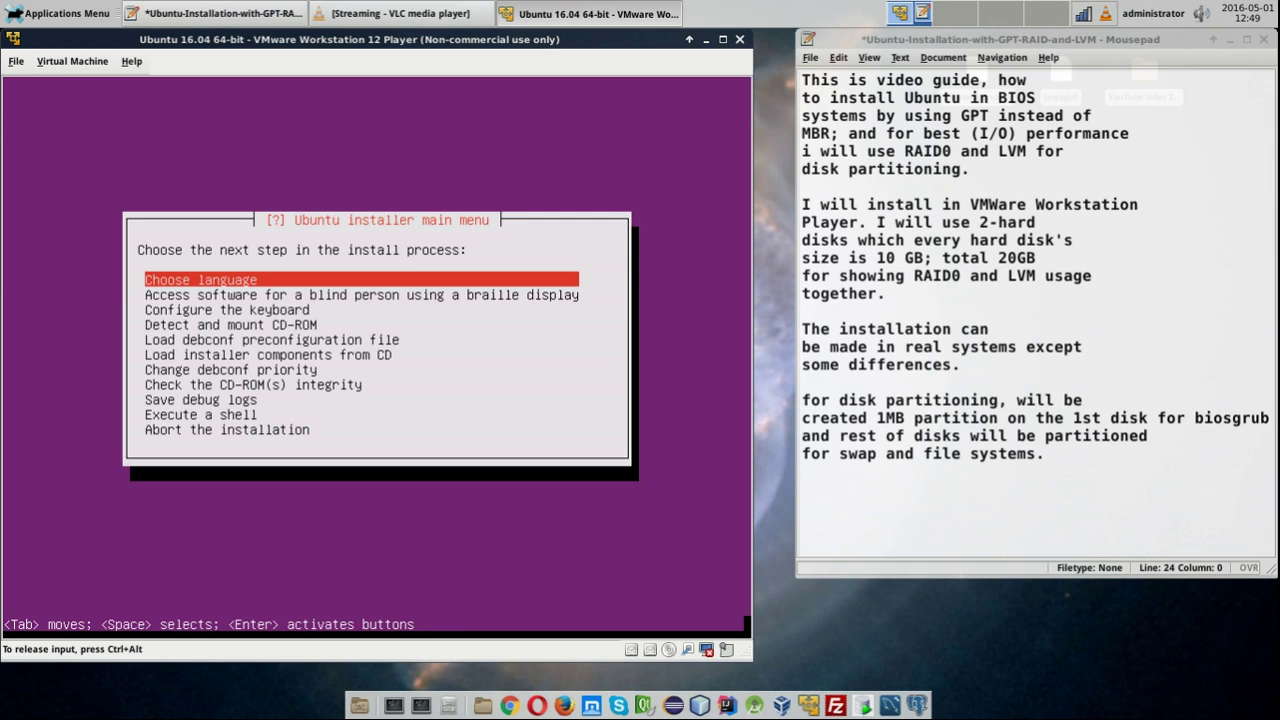
- Run the installer's language selection and choose "other" as the country, territory or area
{"action": "key", "text": "Return"}
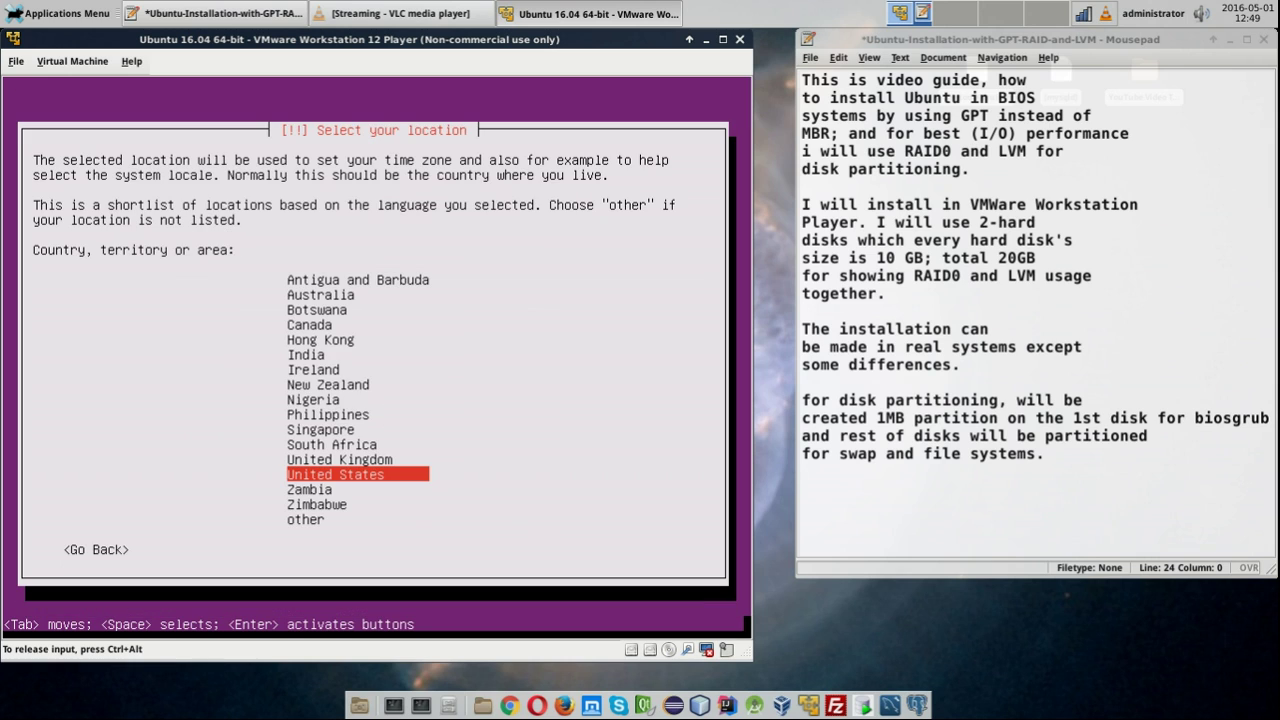
{"action": "key", "text": "Down"}
{"action": "key", "text": "Down"}
{"action": "key", "text": "Down"}
{"action": "key", "text": "Return"}
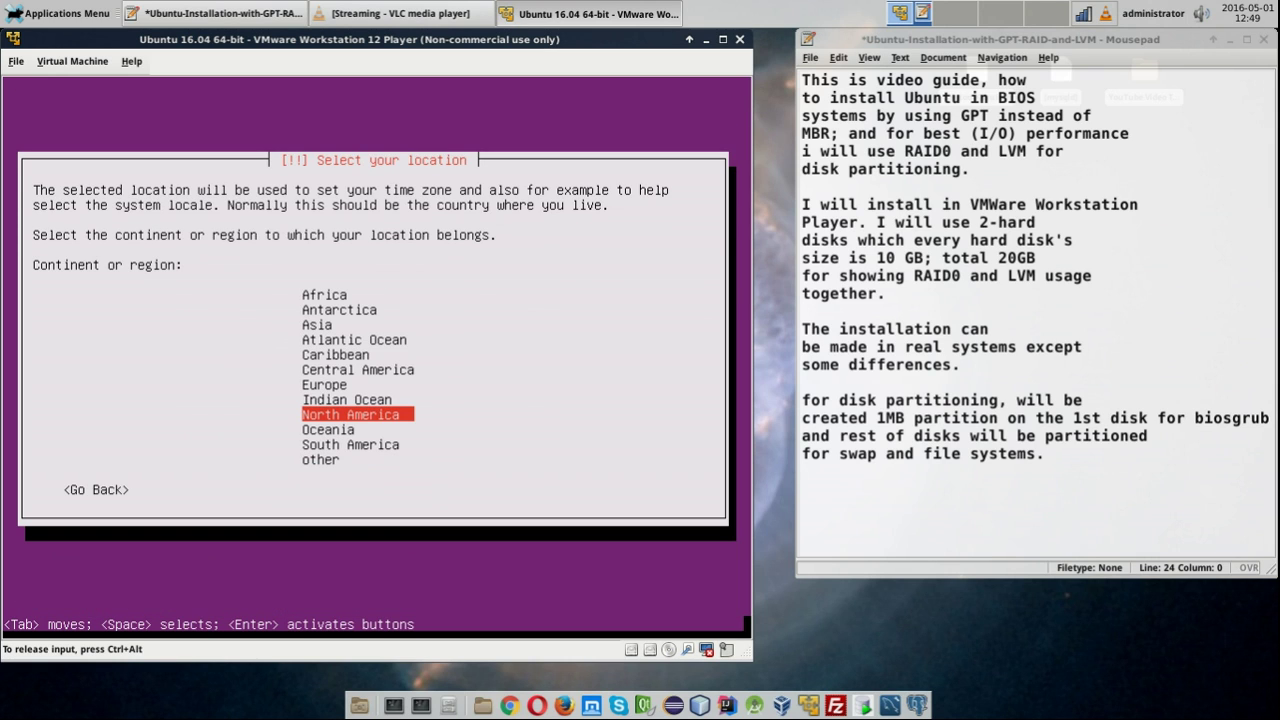
- Choose Asia as the continent or region of the location
{"action": "key", "text": "Up"}
{"action": "key", "text": "Up"}
{"action": "key", "text": "Up"}
{"action": "key", "text": "Up"}
{"action": "key", "text": "Up"}
{"action": "key", "text": "Up"}
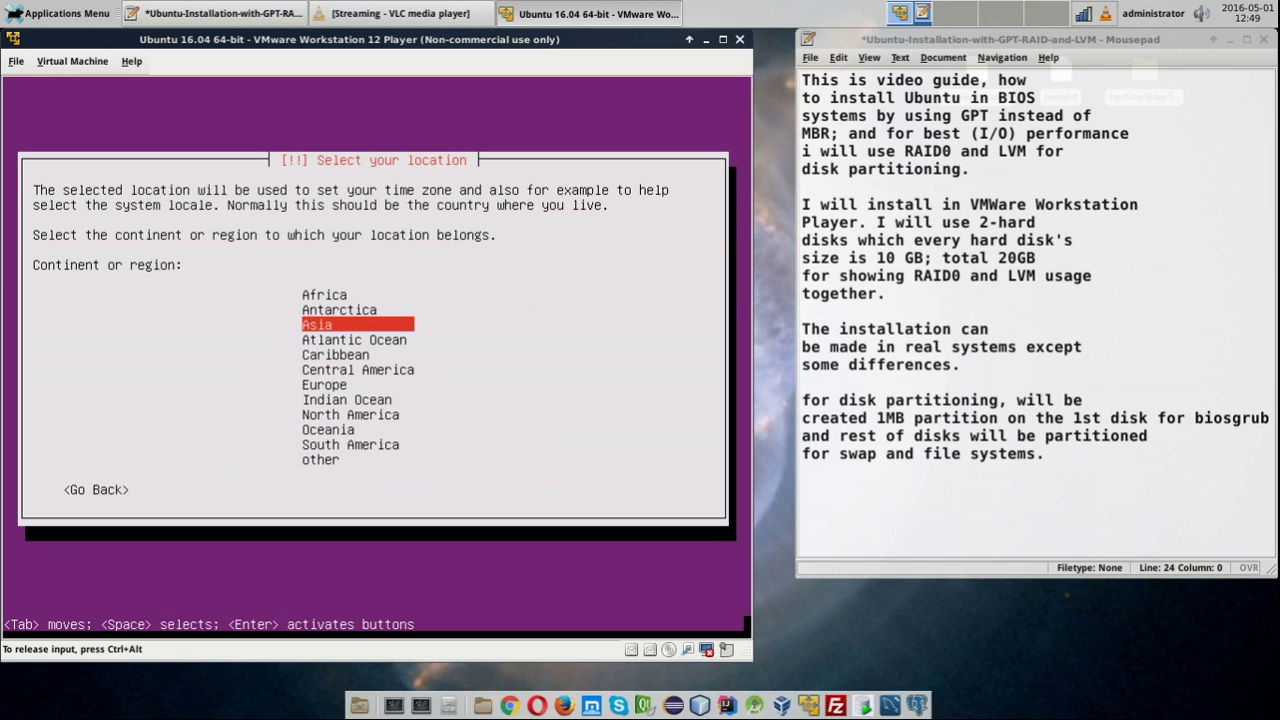
{"action": "key", "text": "Return"}
- Choose Turkey as the country and accept en_US.UTF-8 as the default locale
{"action": "key", "text": "t"}
{"action": "key", "text": "Down"}
{"action": "key", "text": "Down"}
{"action": "key", "text": "Down"}
{"action": "key", "text": "Down"}
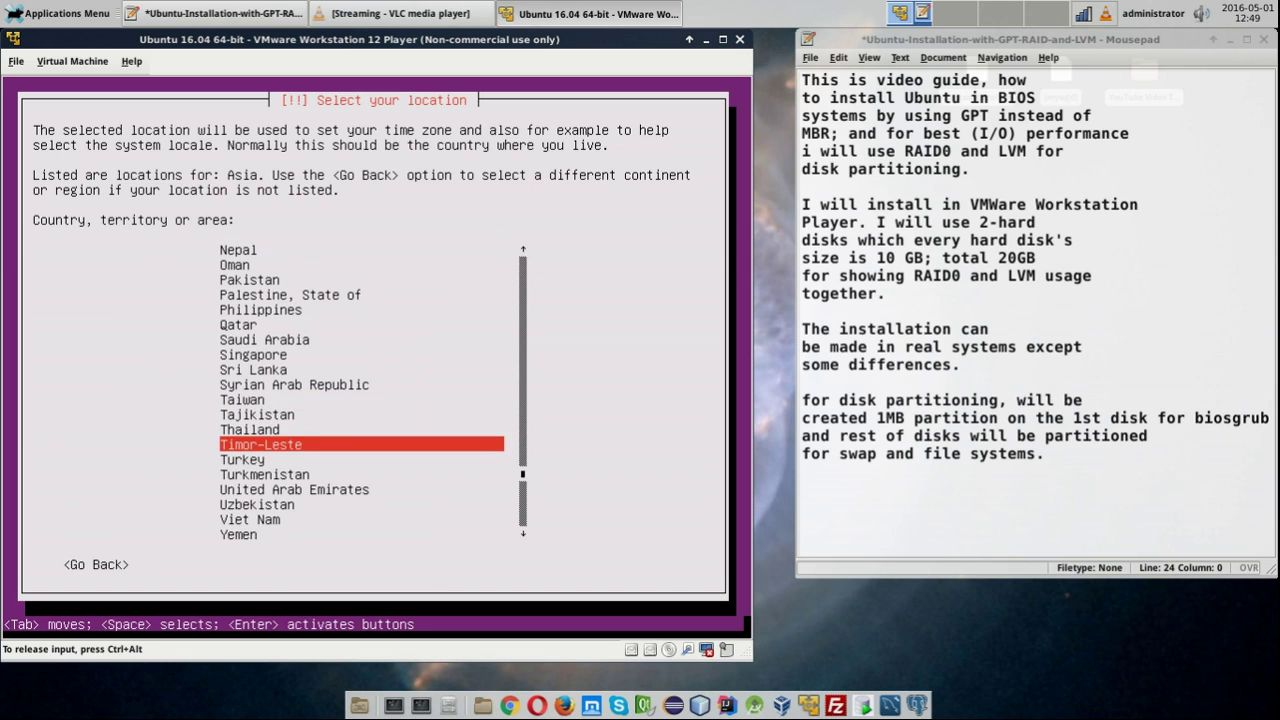
{"action": "key", "text": "Return"}
{"action": "key", "text": "Return"}
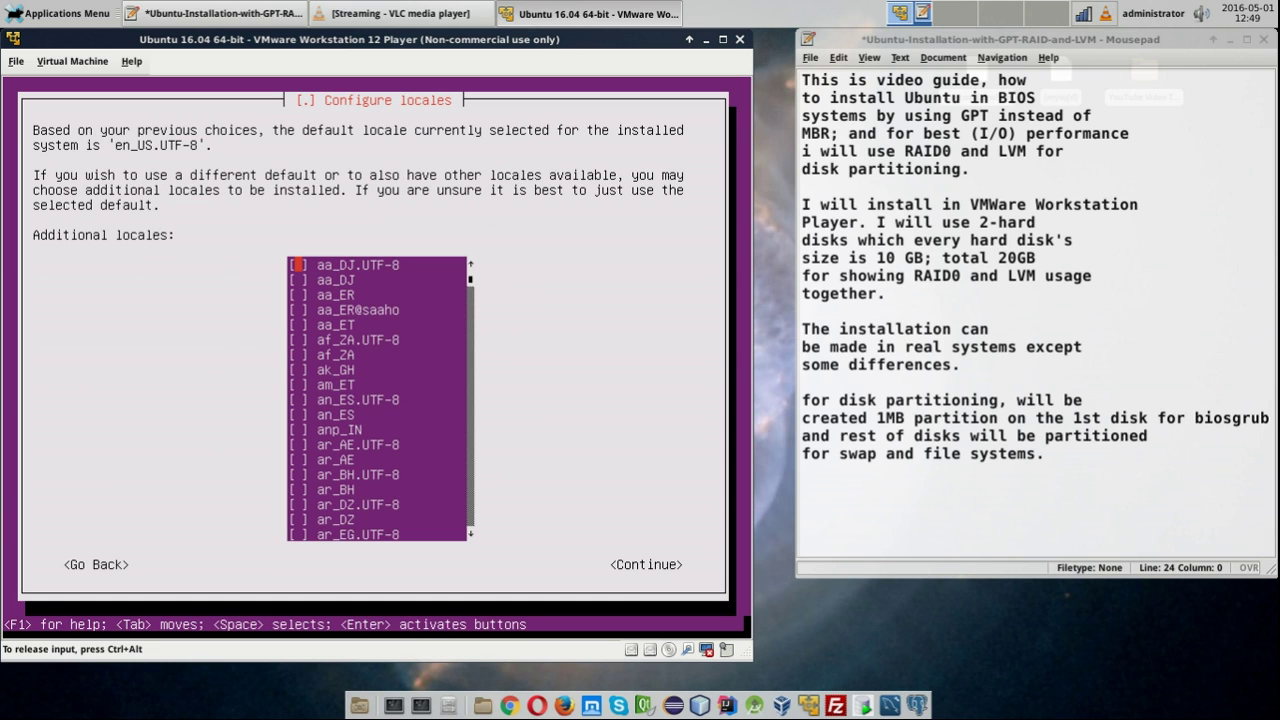
- Add tr_TR.UTF-8 and tr_TR as additional locales and continue to the installer main menu
{"action": "key", "text": "Page_Down"}
{"action": "key", "text": "Page_Down"}
{"action": "key", "text": "Page_Down"}
{"action": "key", "text": "Page_Down"}
{"action": "key", "text": "Page_Down"}
{"action": "key", "text": "Page_Down"}
{"action": "key", "text": "Page_Down"}
{"action": "key", "text": "Page_Down"}
{"action": "key", "text": "Page_Down"}
{"action": "key", "text": "Page_Down"}
{"action": "key", "text": "Page_Down"}
{"action": "key", "text": "Page_Down"}
{"action": "key", "text": "Page_Down"}
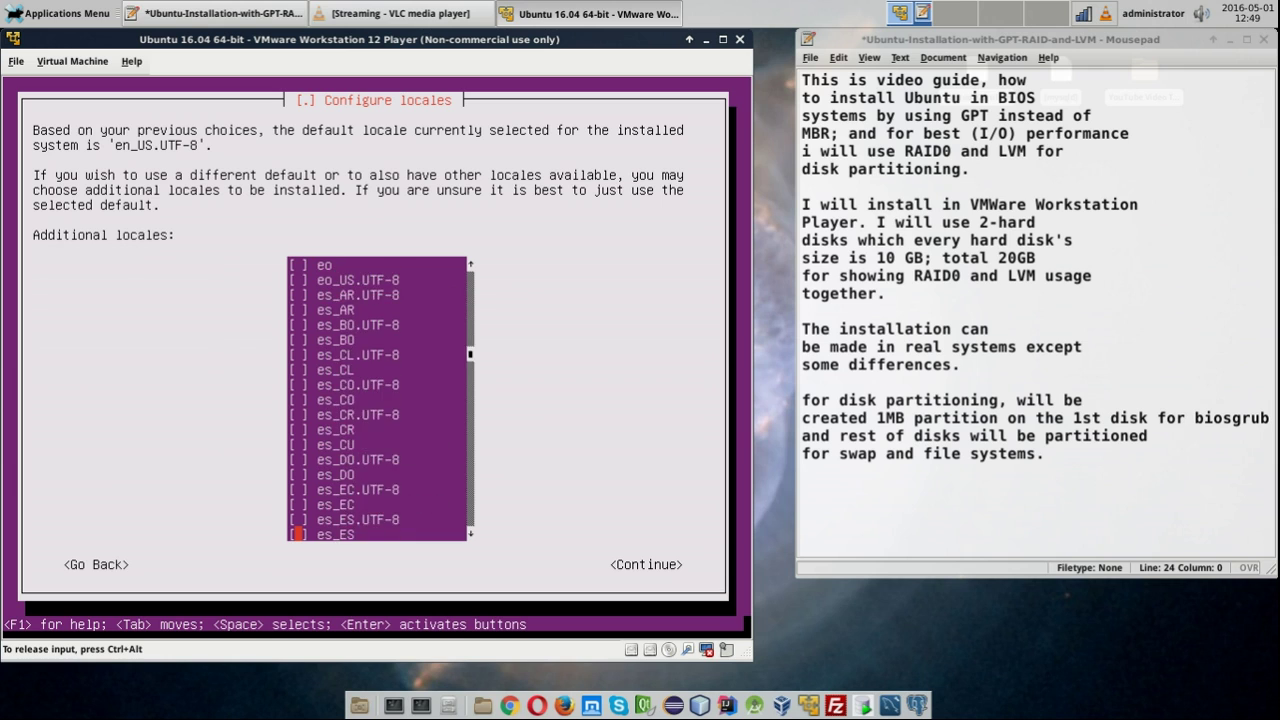
{"action": "key", "text": "Page_Down"}
{"action": "key", "text": "Page_Down"}
{"action": "key", "text": "Page_Down"}
{"action": "key", "text": "Page_Down"}
{"action": "key", "text": "Page_Down"}
{"action": "key", "text": "Page_Down"}
{"action": "key", "text": "Page_Down"}
{"action": "key", "text": "Page_Down"}
{"action": "key", "text": "Page_Down"}
{"action": "key", "text": "Page_Down"}
{"action": "key", "text": "Page_Down"}
{"action": "key", "text": "Page_Down"}
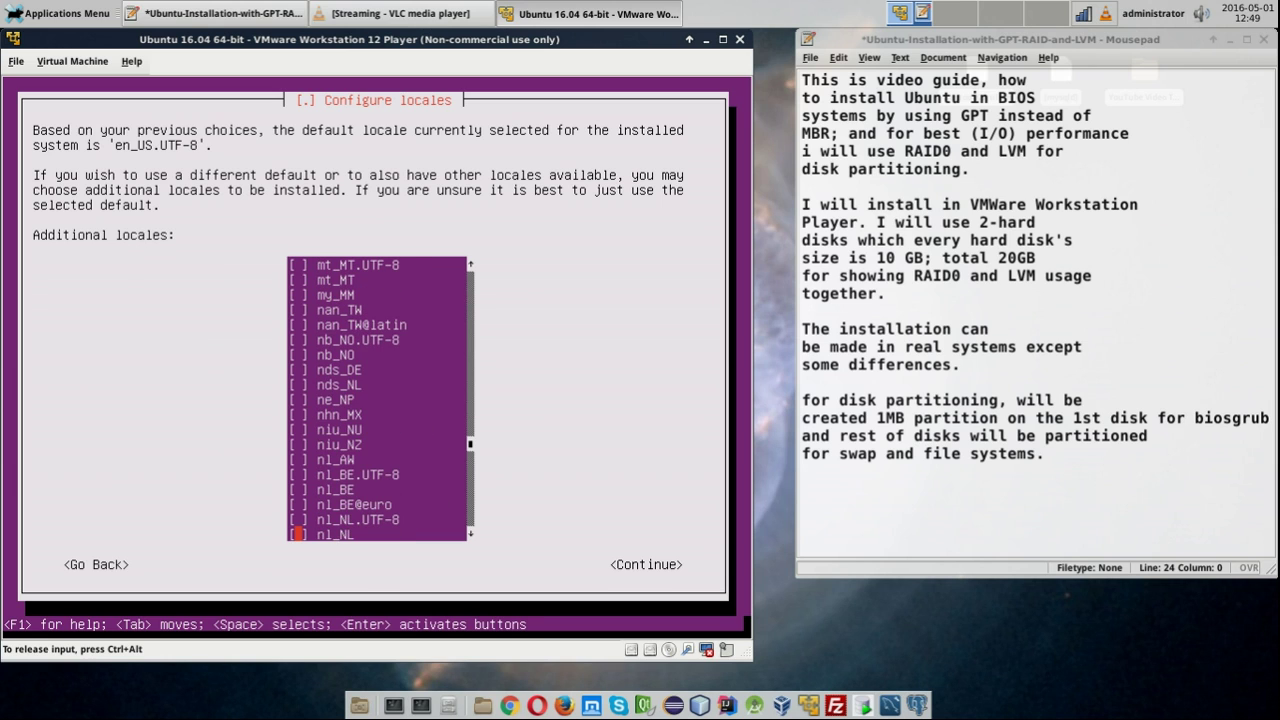
{"action": "key", "text": "Page_Down"}
{"action": "key", "text": "Page_Down"}
{"action": "key", "text": "Page_Down"}
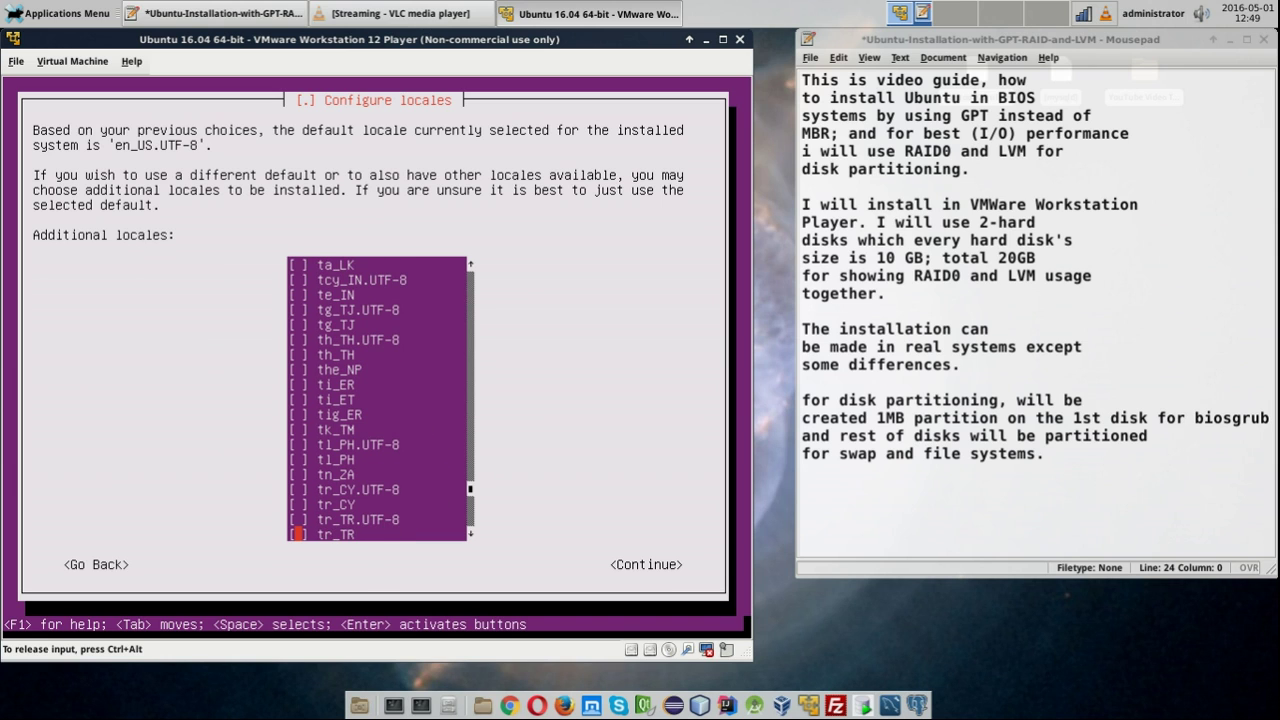
{"action": "key", "text": "Up"}
{"action": "key", "text": "space"}
{"action": "key", "text": "Down"}
{"action": "key", "text": "space"}
{"action": "key", "text": "Tab"}
{"action": "key", "text": "Return"}
{"action": "key", "text": "Escape"}
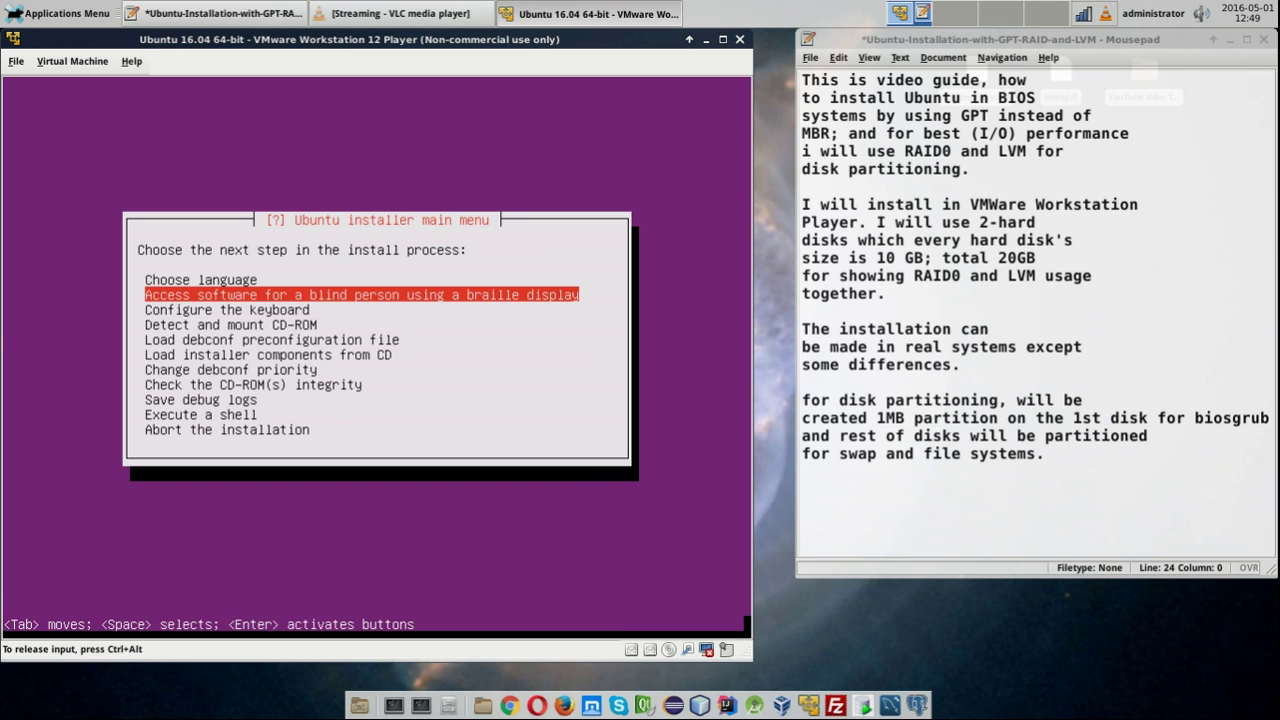
- Run the braille display access step and configure the keyboard without layout detection, choosing its country of origin and layout from the lists
{"action": "key", "text": "Return"}
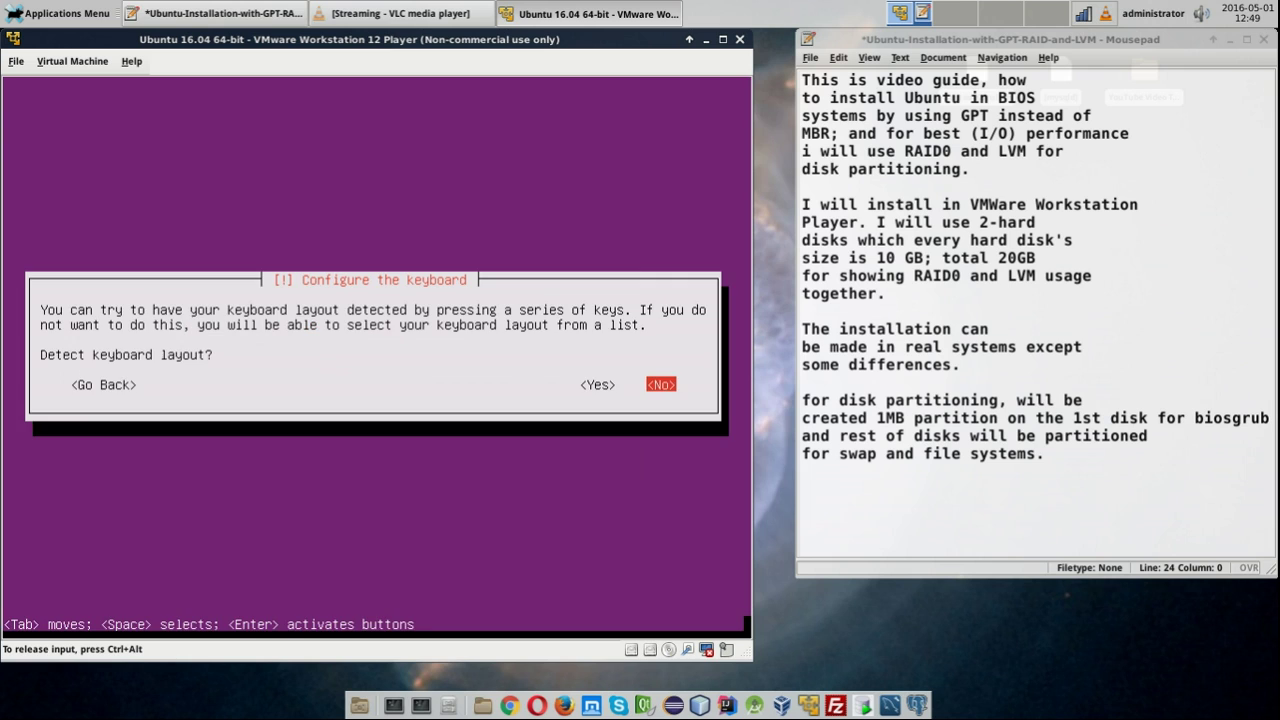
{"action": "key", "text": "Return"}
{"action": "key", "text": "Page_Up"}
{"action": "key", "text": "Page_Up"}
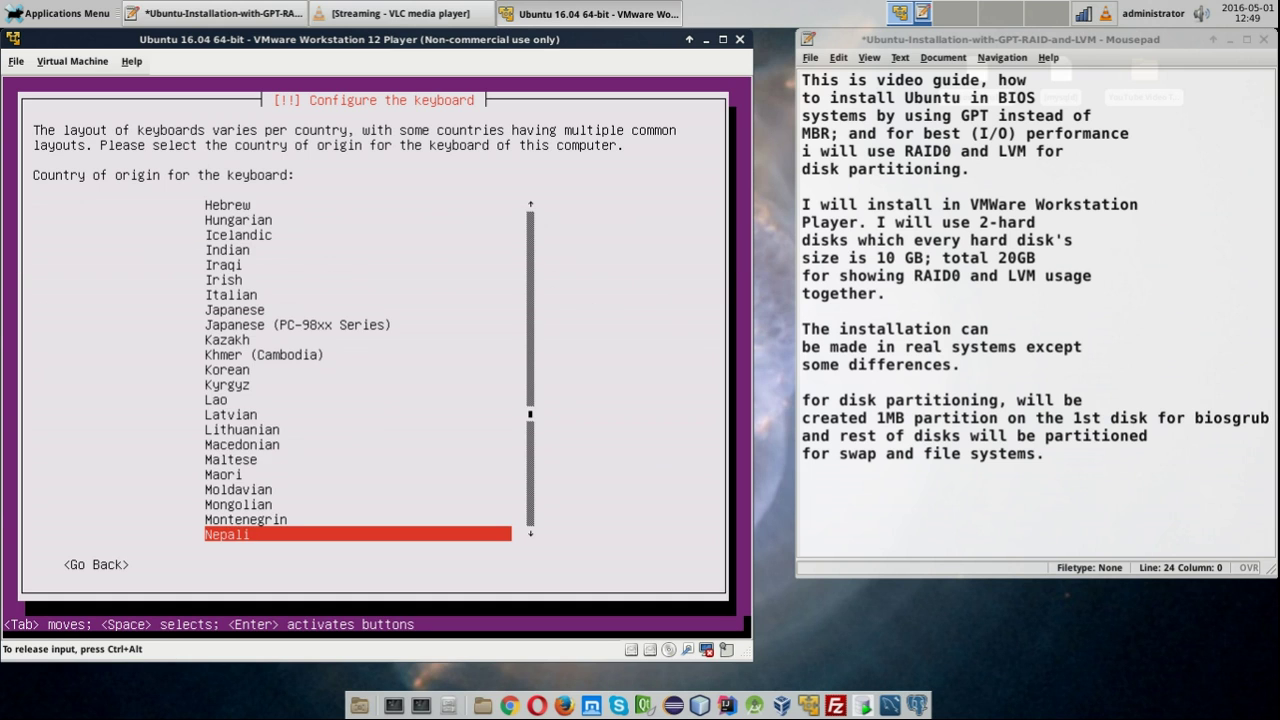
{"action": "key", "text": "Up"}
{"action": "key", "text": "Up"}
{"action": "key", "text": "Up"}
{"action": "key", "text": "Up"}
{"action": "key", "text": "Up"}
{"action": "key", "text": "Up"}
{"action": "key", "text": "Up"}
{"action": "key", "text": "Up"}
{"action": "key", "text": "Up"}
{"action": "key", "text": "Up"}
{"action": "key", "text": "Up"}
{"action": "key", "text": "Up"}
{"action": "key", "text": "Up"}
{"action": "key", "text": "Up"}
{"action": "key", "text": "Up"}
{"action": "key", "text": "Down"}
{"action": "key", "text": "Return"}
{"action": "key", "text": "Return"}
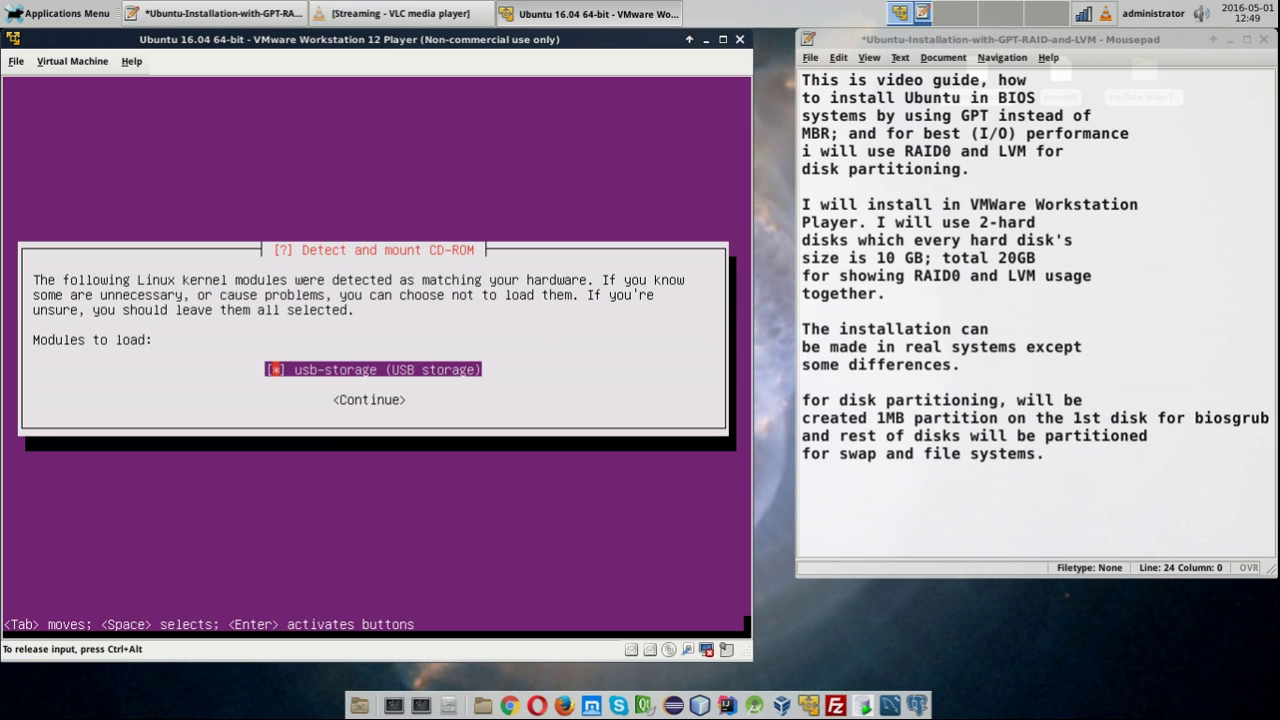
- Detect and mount the CD-ROM with the usb-storage module kept selected, and load the debconf preconfiguration file
{"action": "key", "text": "Tab"}
{"action": "key", "text": "Return"}
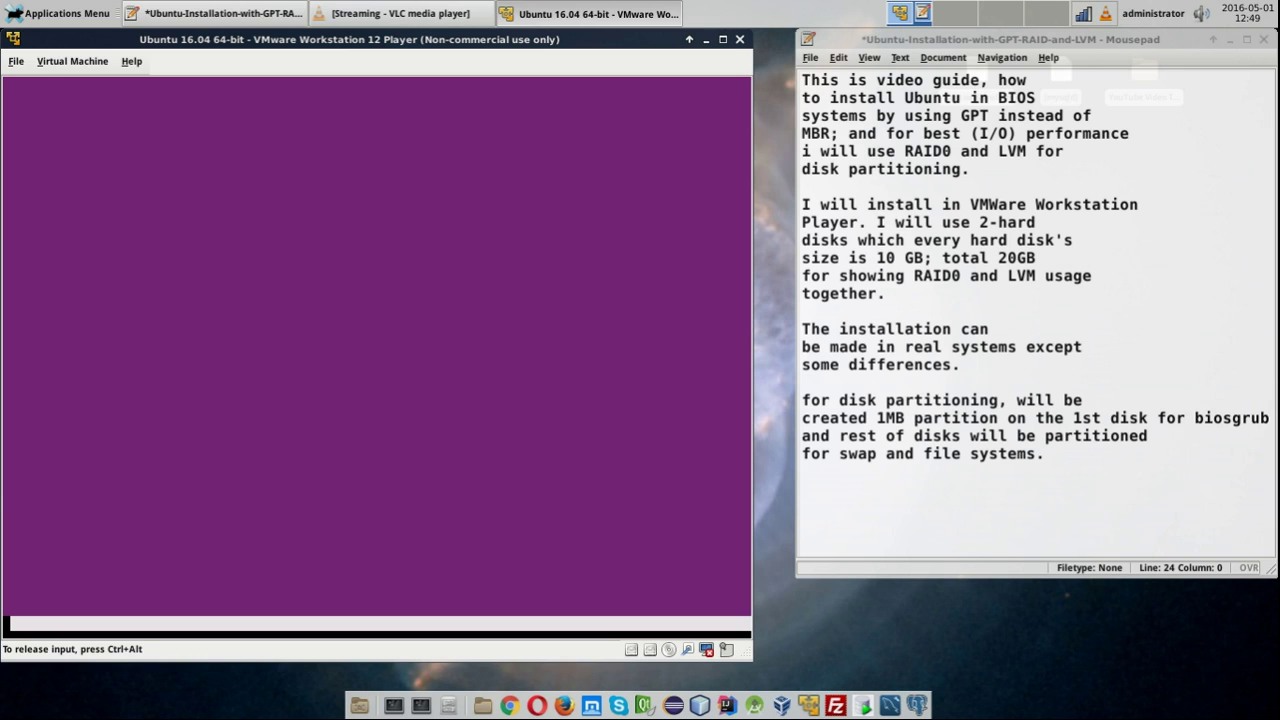
{"action": "key", "text": "Return"}
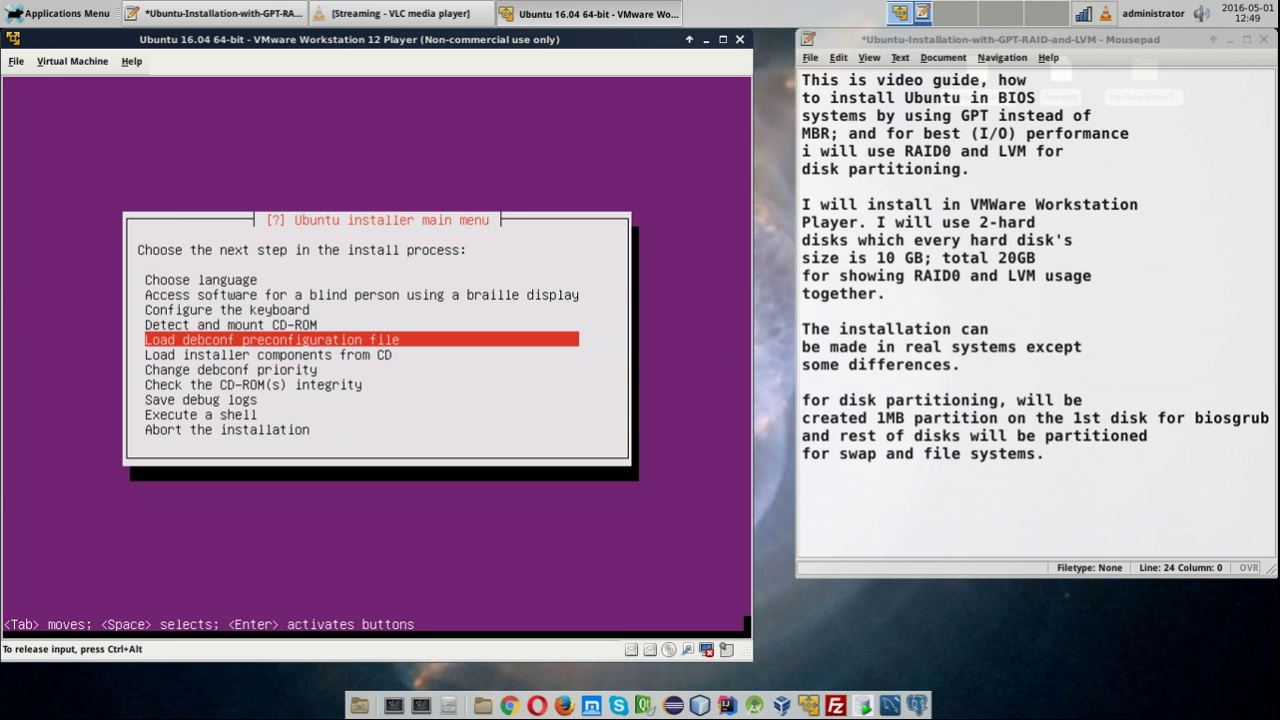
{"action": "key", "text": "Return"}
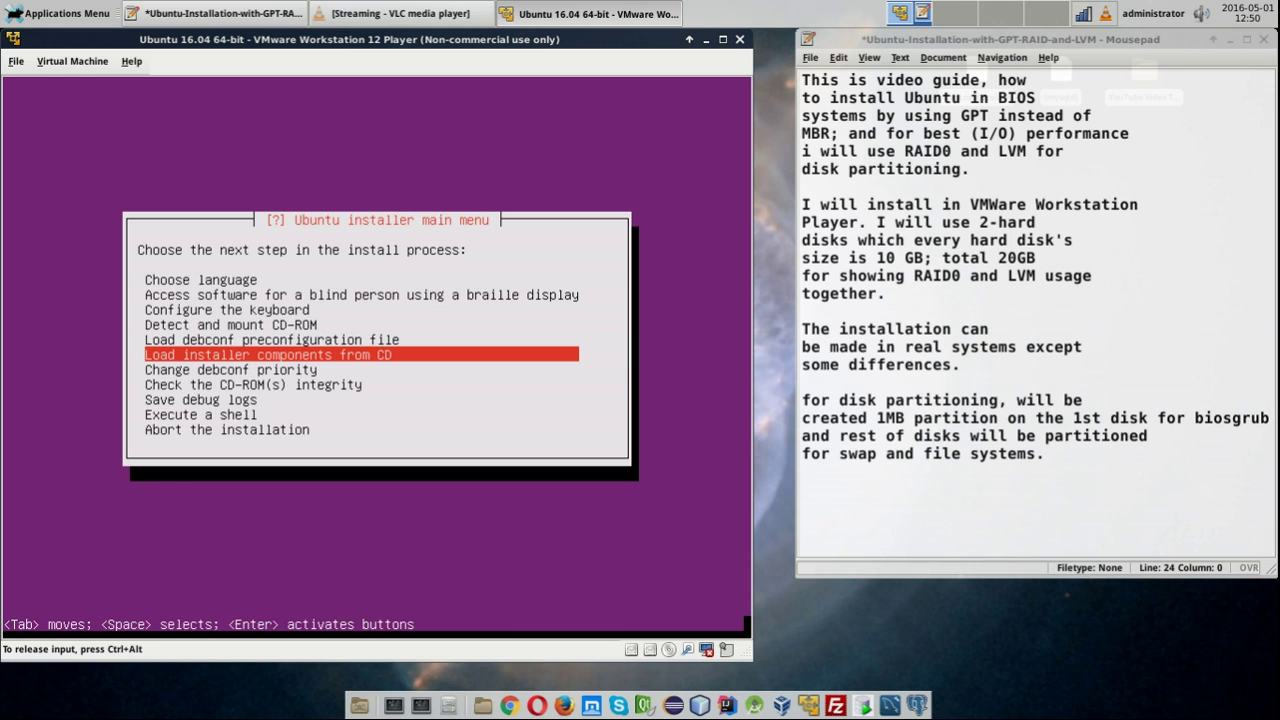
- Load the installer components from the CD, continuing past the component selection without changes
{"action": "key", "text": "Return"}
{"action": "key", "text": "Tab"}
{"action": "key", "text": "Return"}
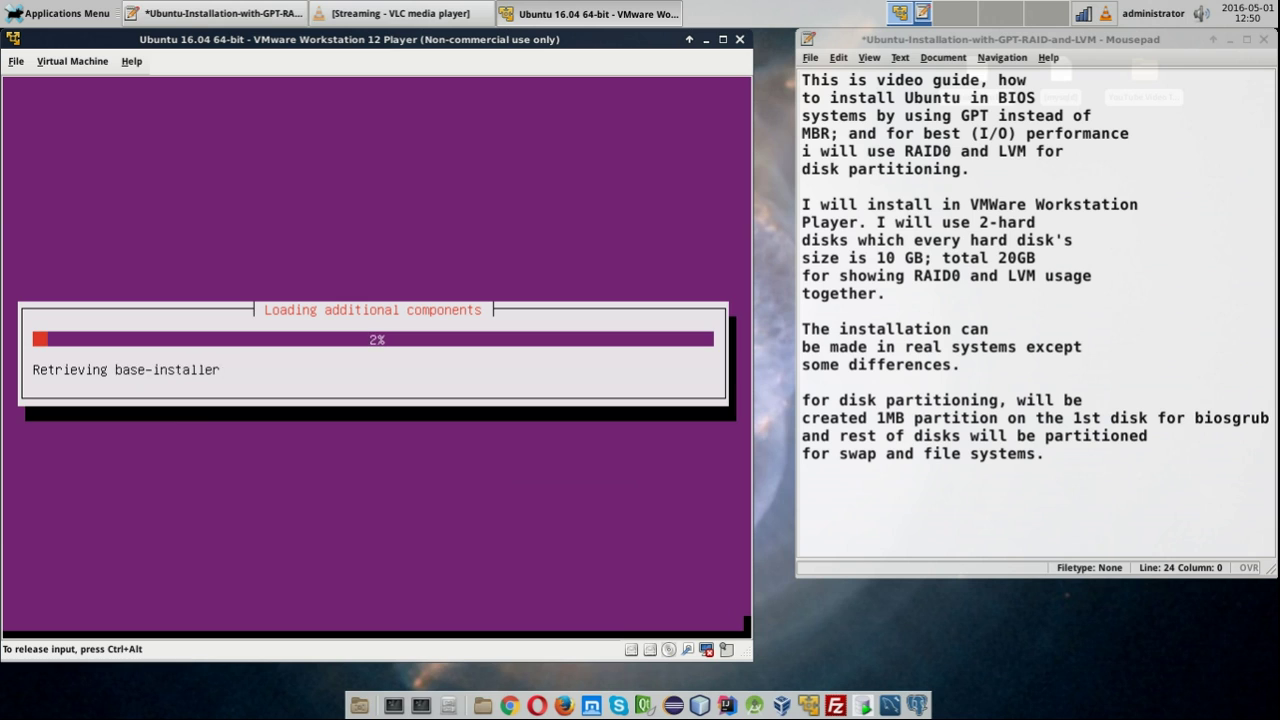